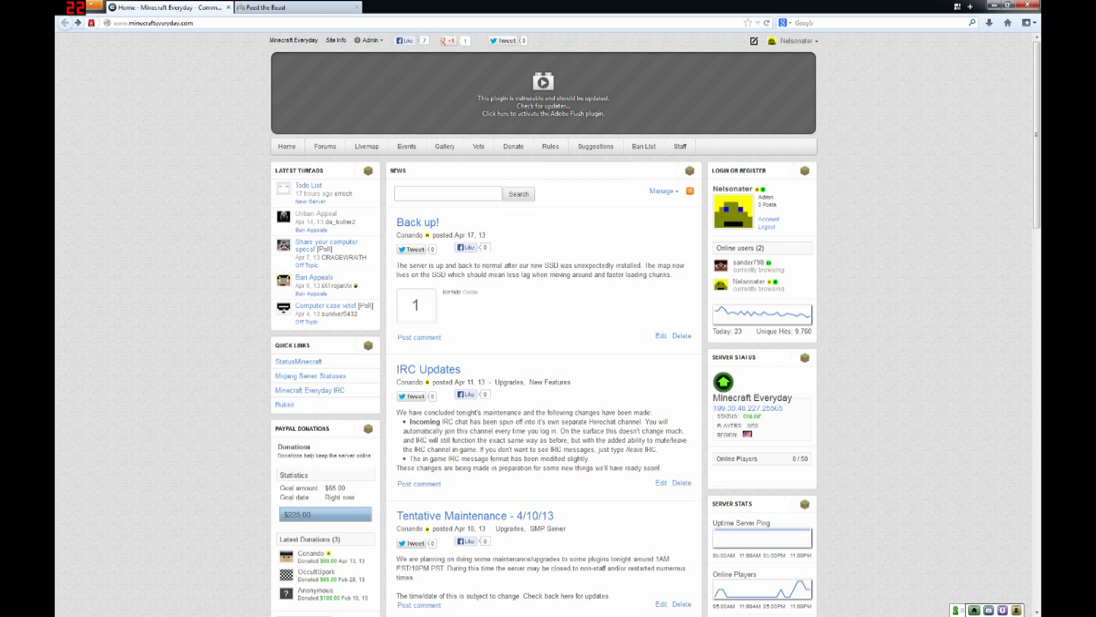
# Download the Windows exe version of the client launcher from the Feed the Beast website and save the file
pyautogui.hotkey('ctrl', 'Tab')
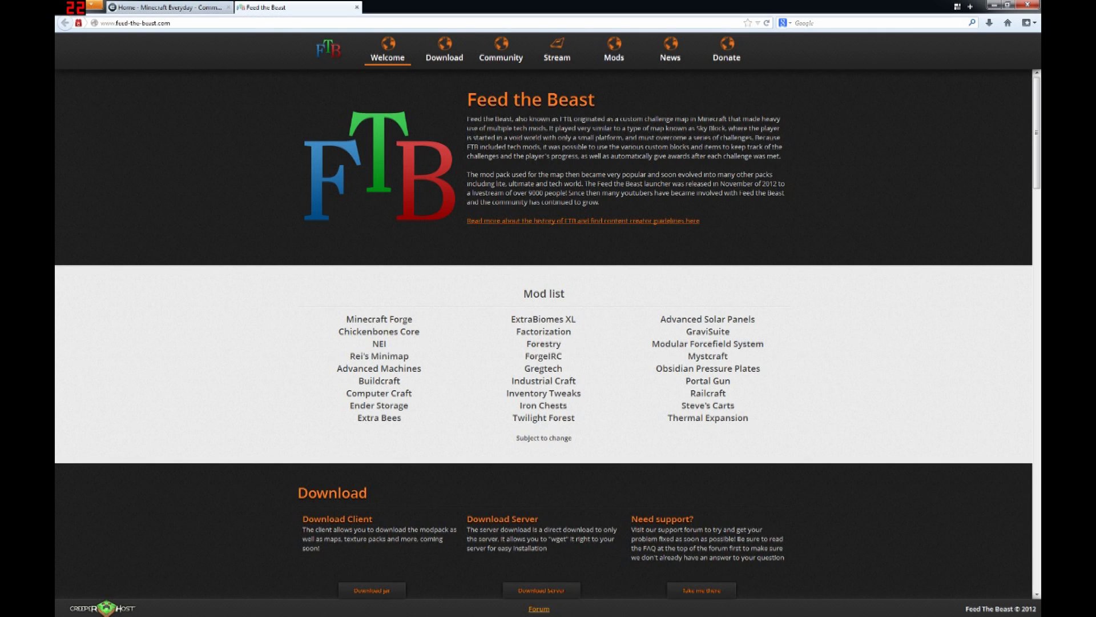
pyautogui.scroll(-3, 165, 164)
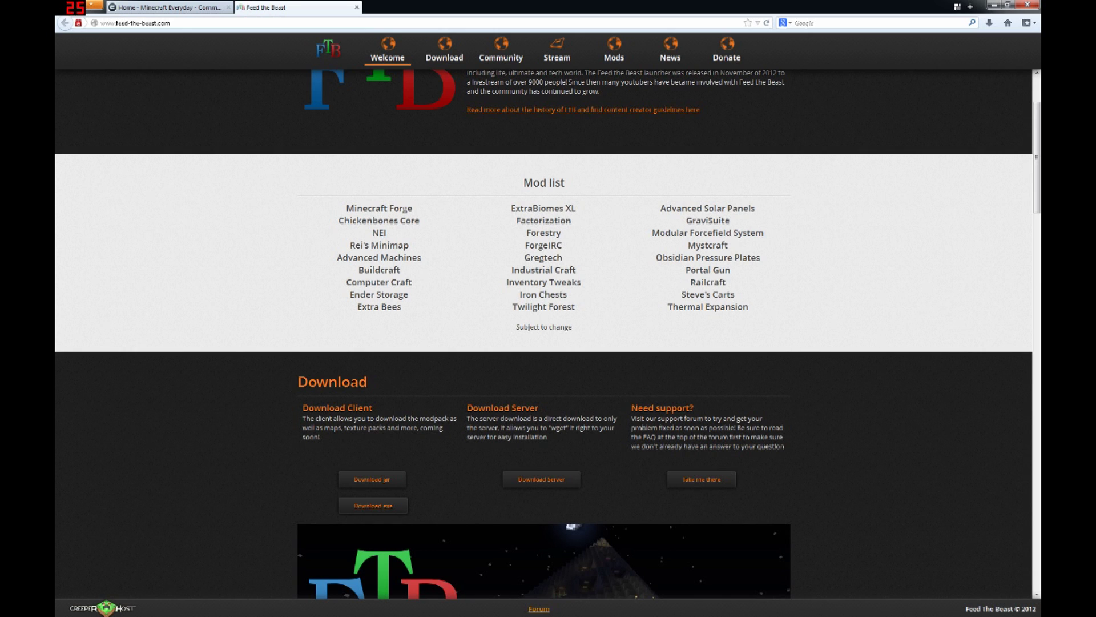
pyautogui.scroll(-2, 161, 205)
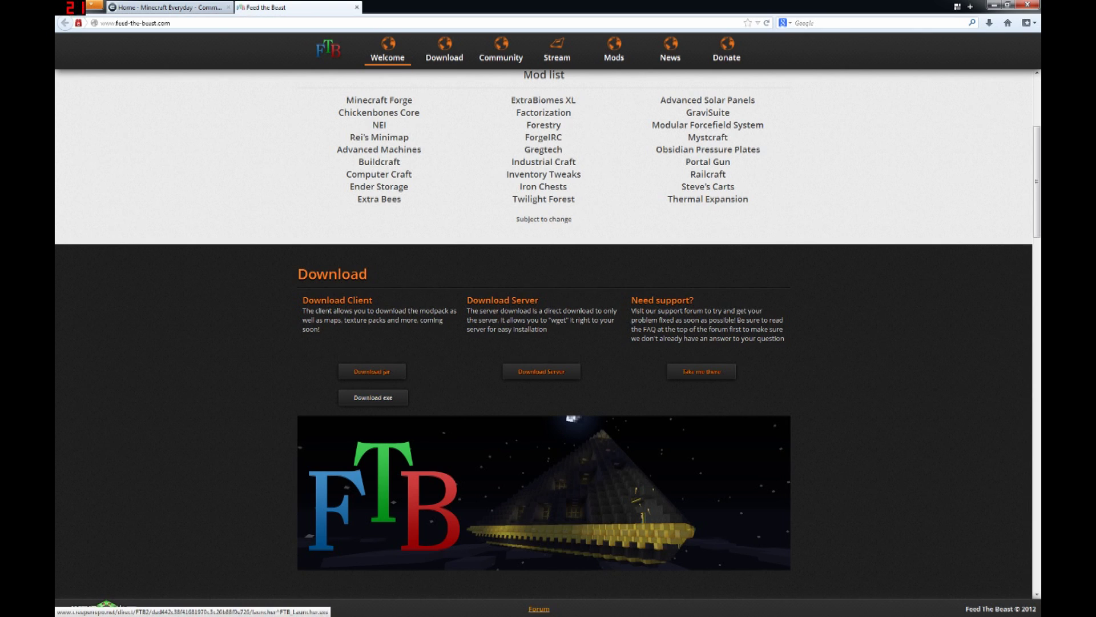
pyautogui.click(372, 397)
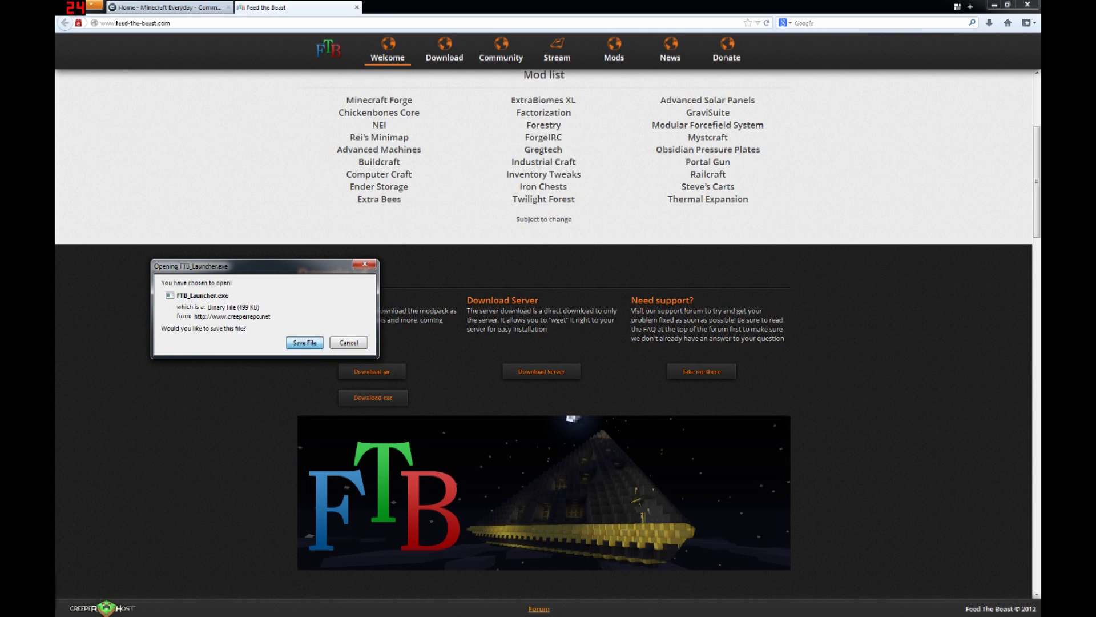
pyautogui.press('Return')
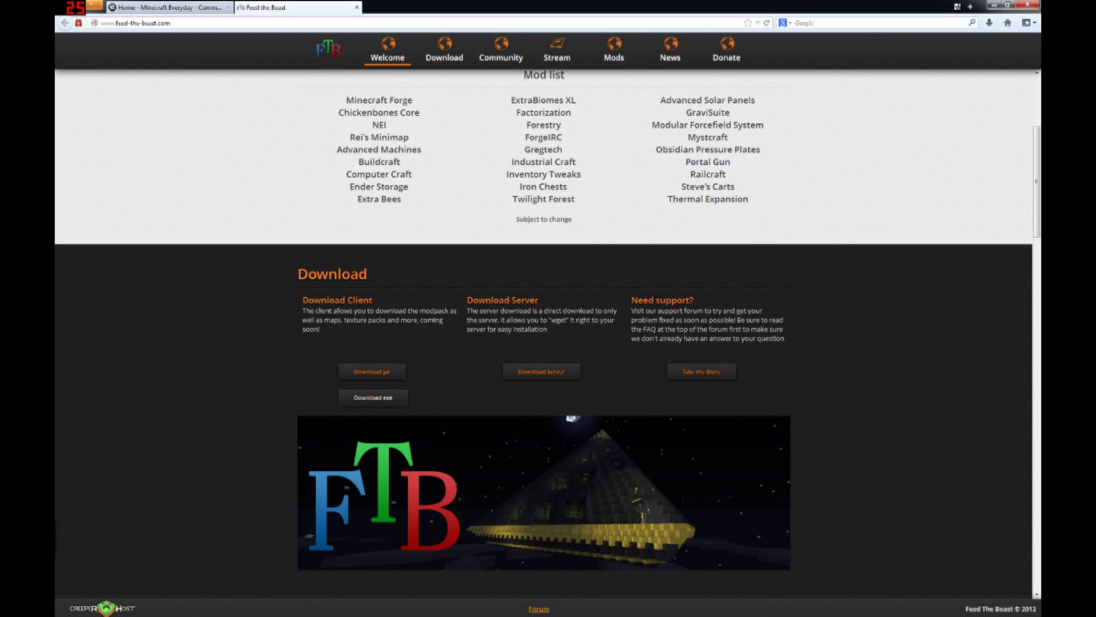
# Run the downloaded FTB_Launcher.exe, allow the unverified publisher, and move the launcher window clear of the console
pyautogui.click(990, 23)
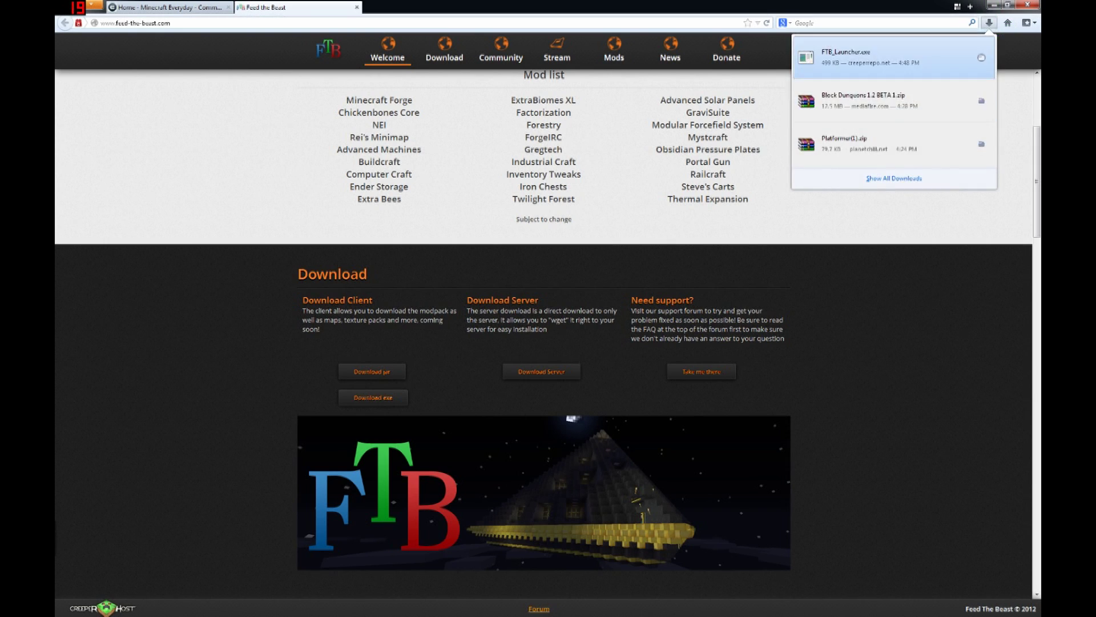
pyautogui.click(868, 56)
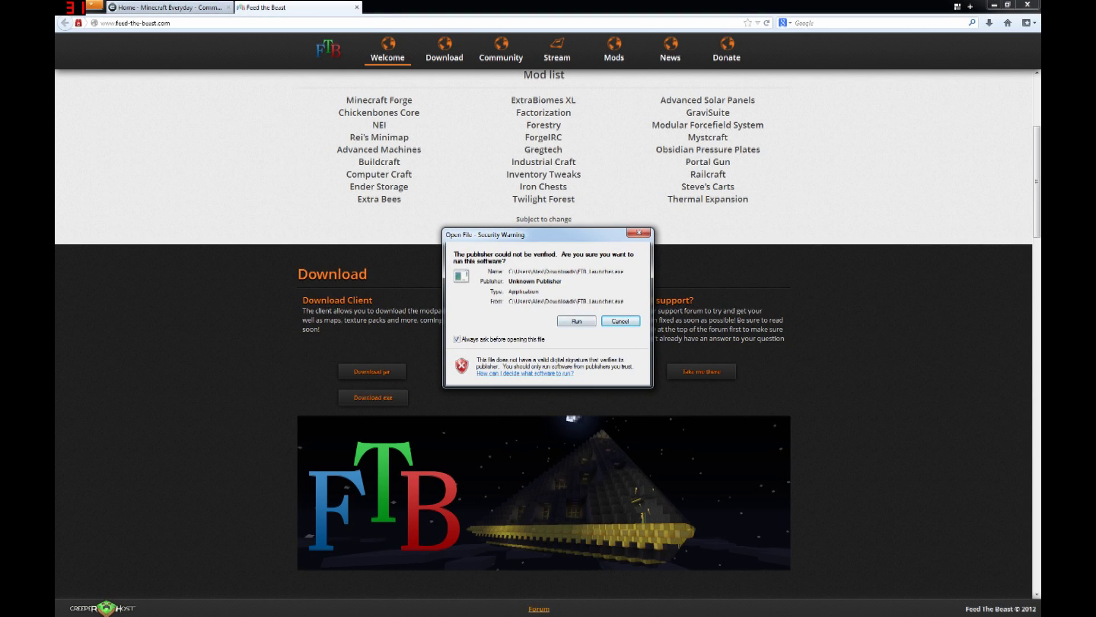
pyautogui.click(577, 321)
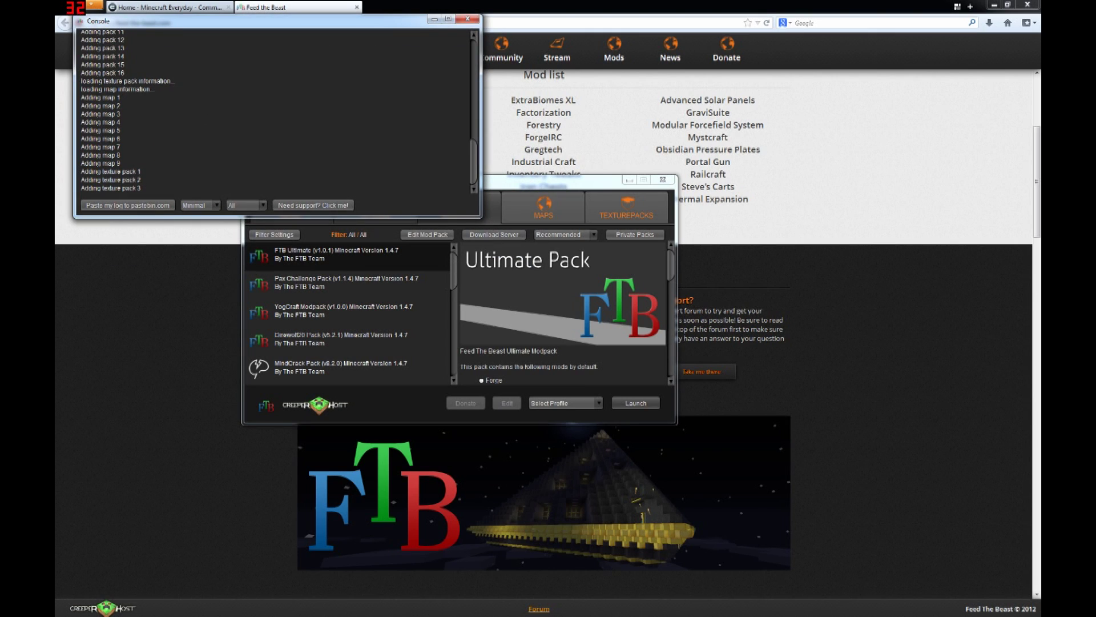
pyautogui.moveTo(555, 181); pyautogui.dragTo(670, 183)
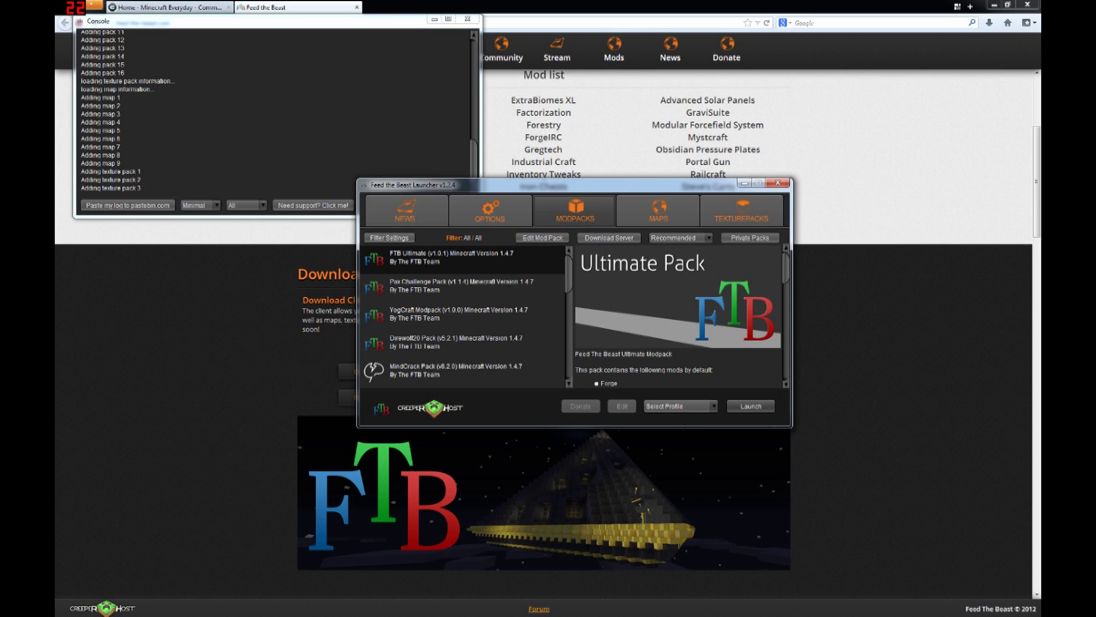
pyautogui.click(278, 117)
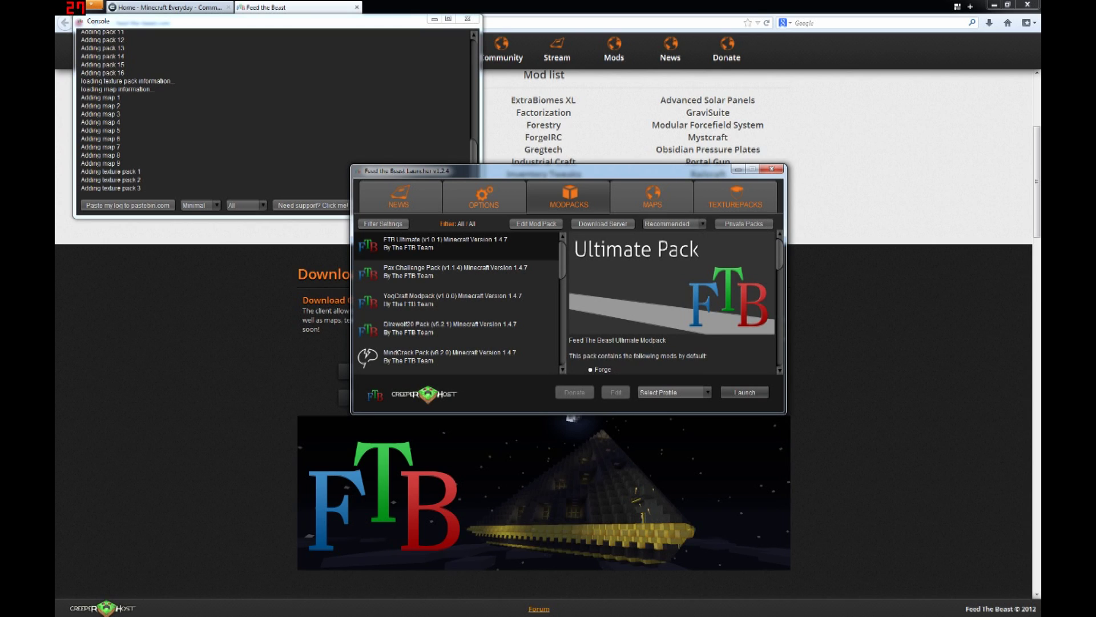
# Create a launcher profile by entering the account username and the account password
pyautogui.click(676, 392)
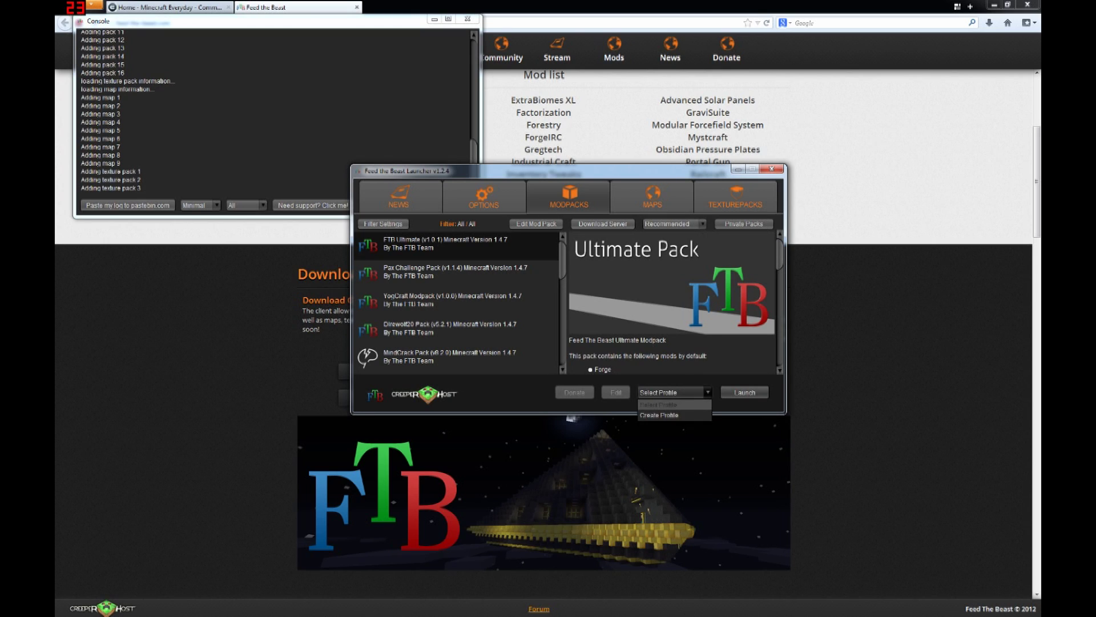
pyautogui.click(659, 415)
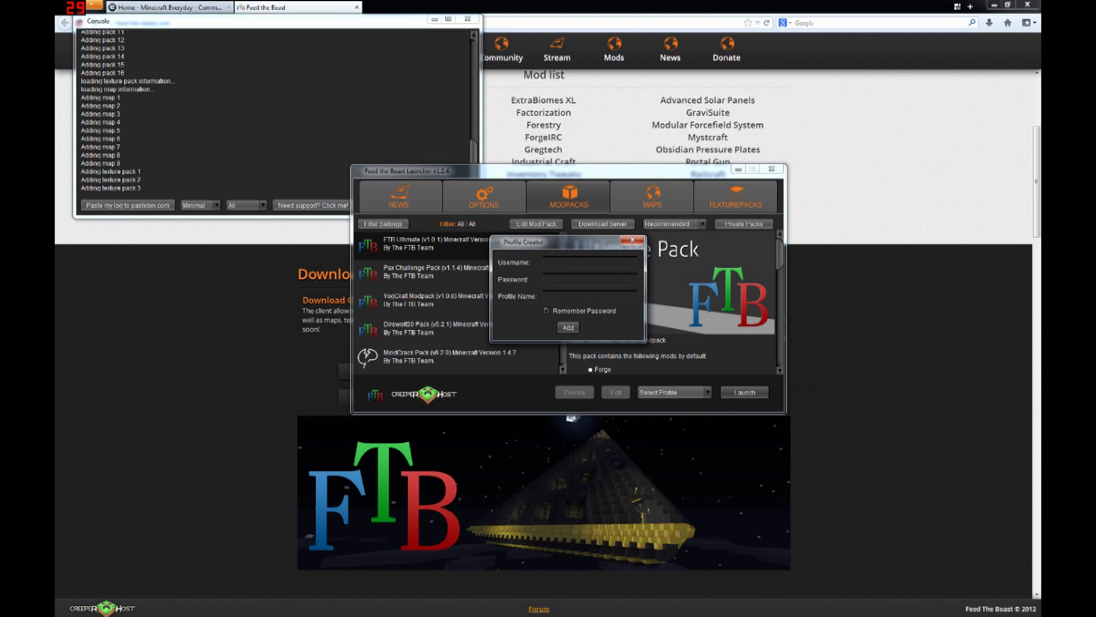
pyautogui.write('Nelsonater')
pyautogui.press('Tab')
pyautogui.write('*************')
pyautogui.click(568, 327)
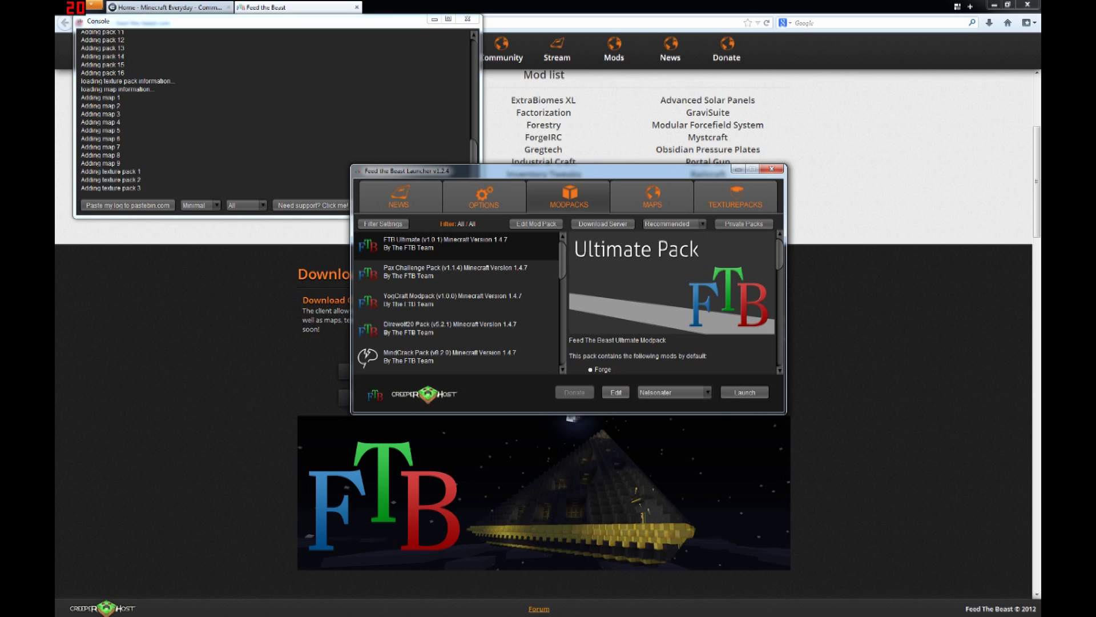
# Launch the FTB Ultimate modpack with the new profile, moving the download progress dialog out of the way
pyautogui.click(744, 393)
pyautogui.click(744, 392)
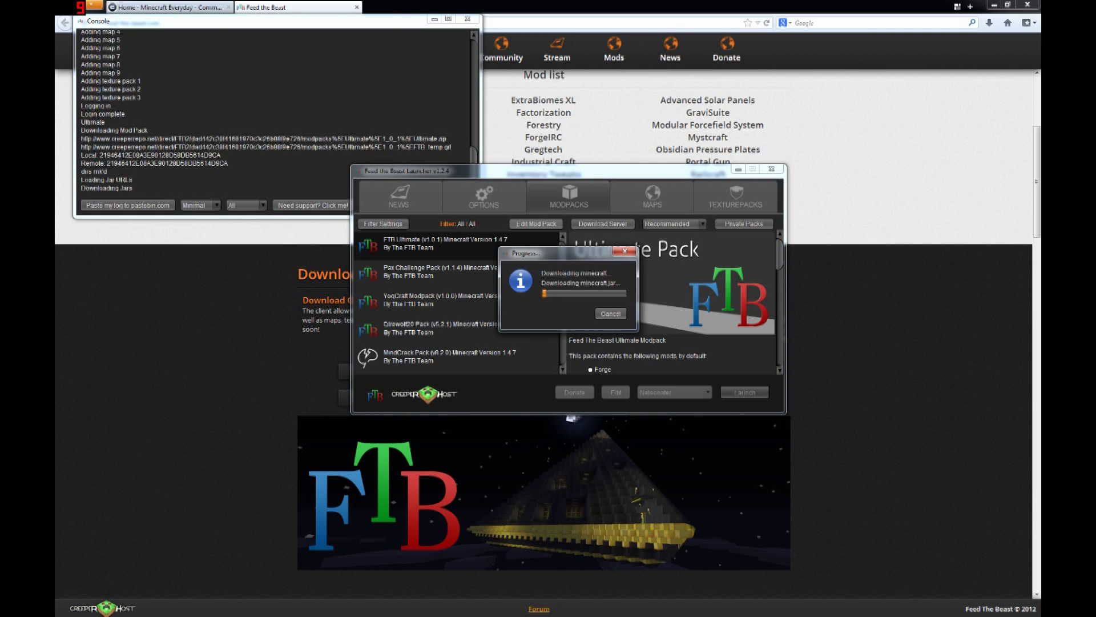
pyautogui.moveTo(556, 253); pyautogui.dragTo(591, 90)
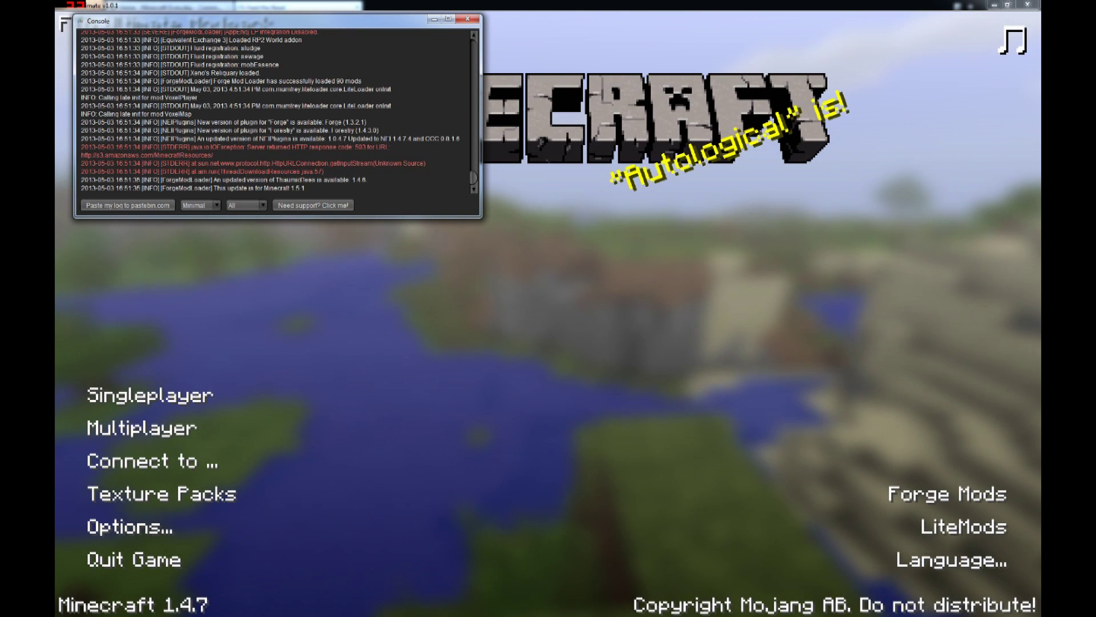
# Define the preferred server as Minecraft Everyday with address ftb.minecrafteveryday.com and connect to it
pyautogui.click(548, 320)
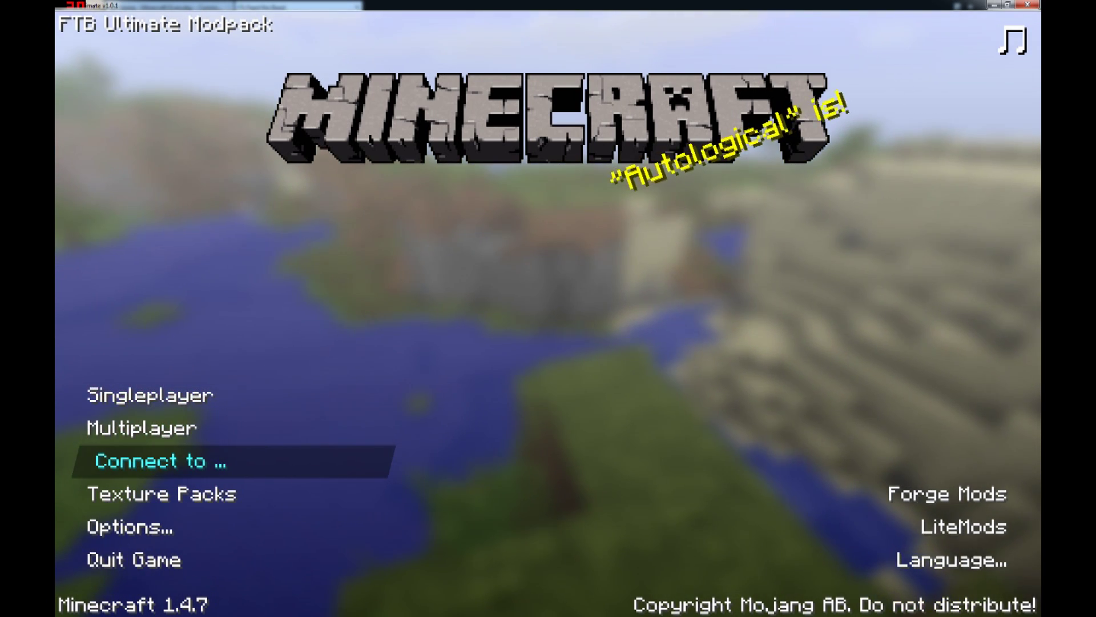
pyautogui.click(160, 461)
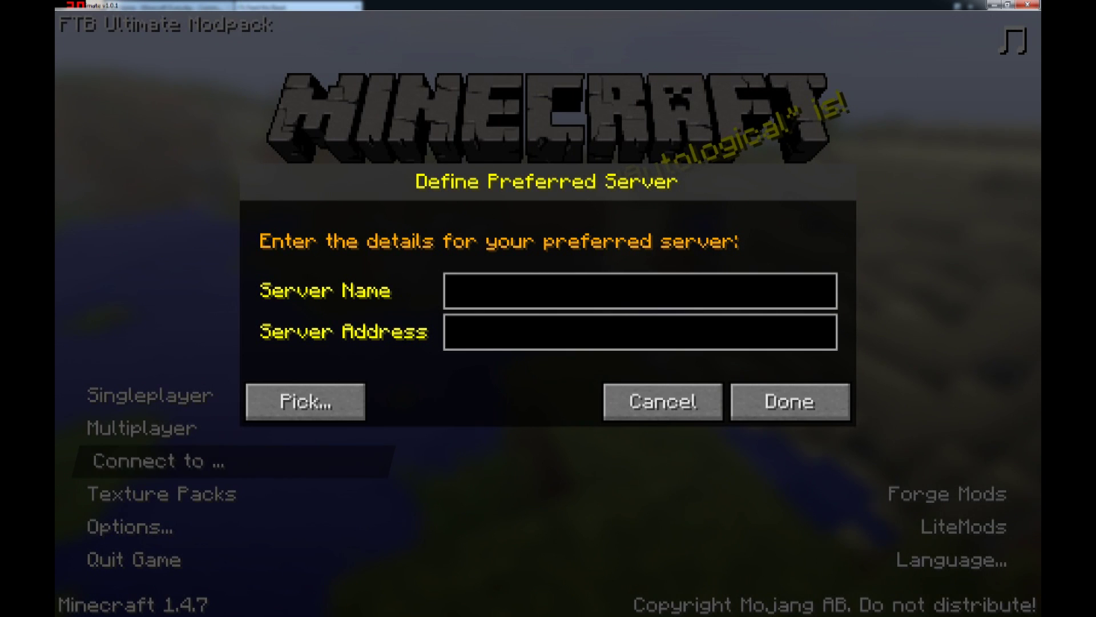
pyautogui.write('Minecr')
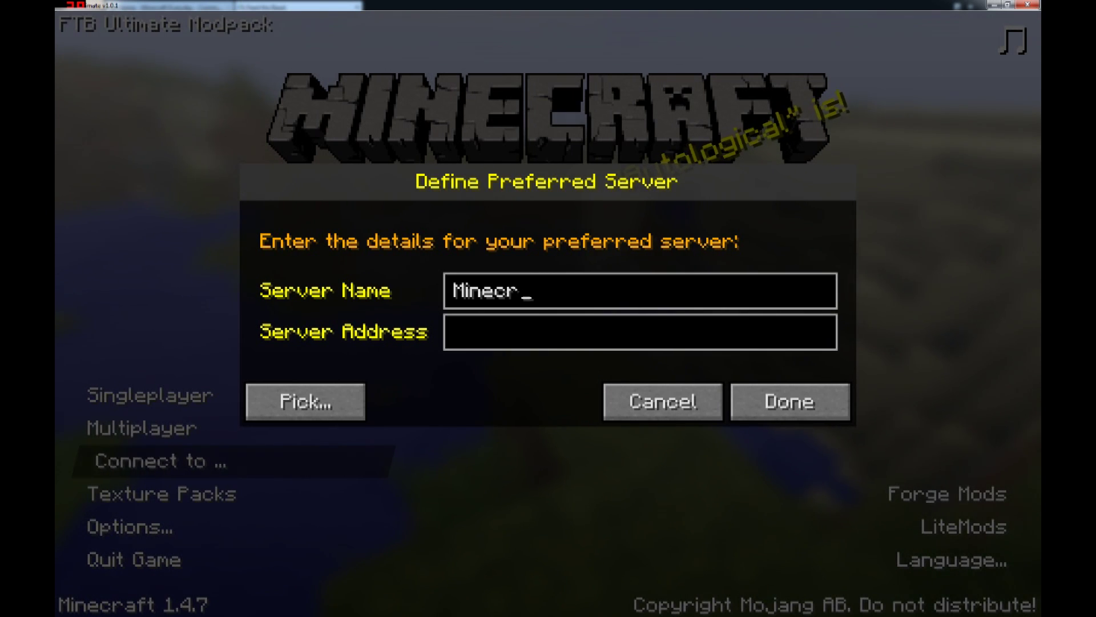
pyautogui.write('aft Everyday')
pyautogui.press('Tab')
pyautogui.write('f')
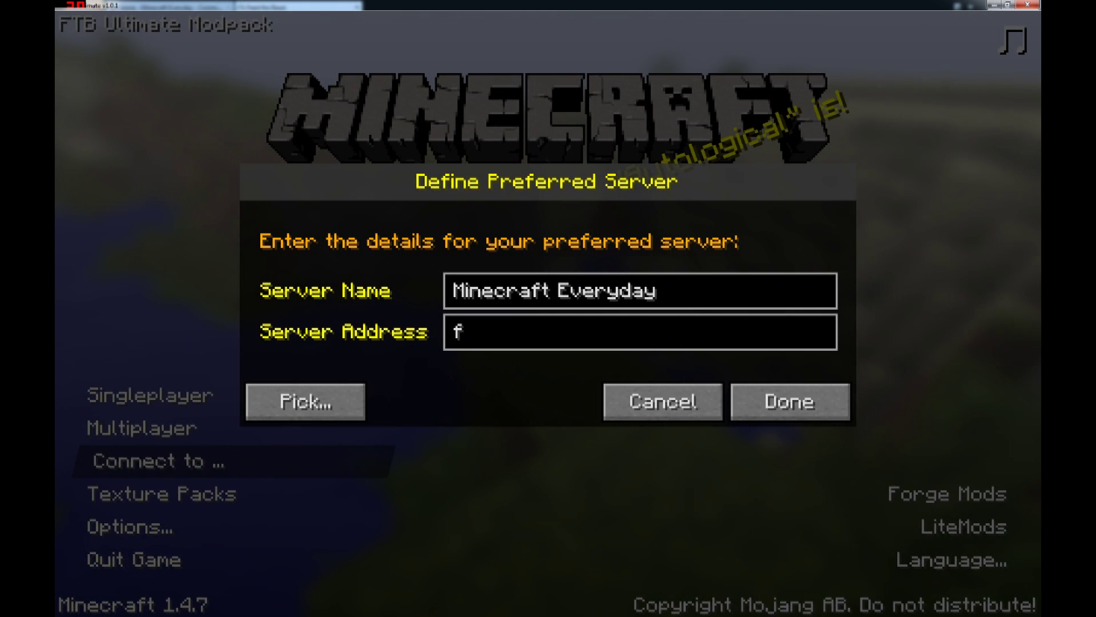
pyautogui.write('tb.')
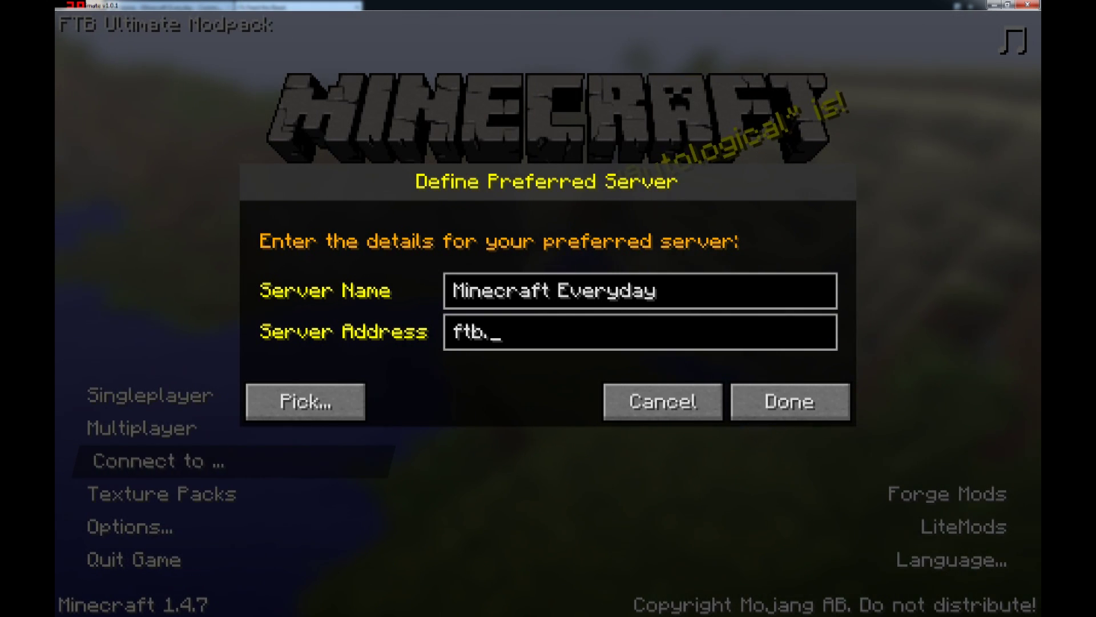
pyautogui.write('minecrafteveryda')
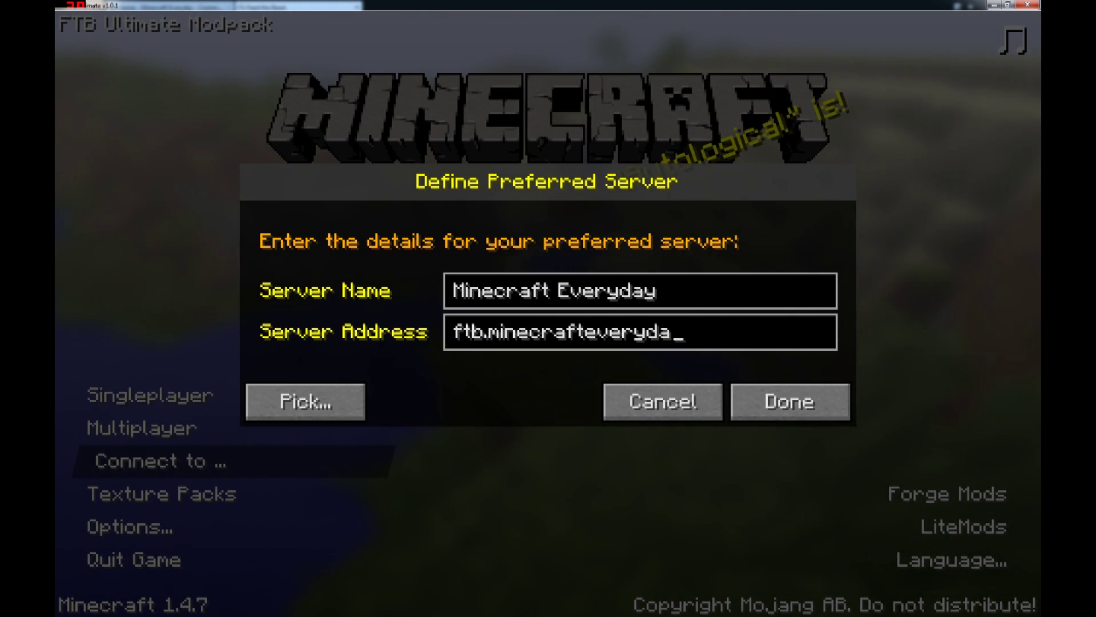
pyautogui.write('y.com')
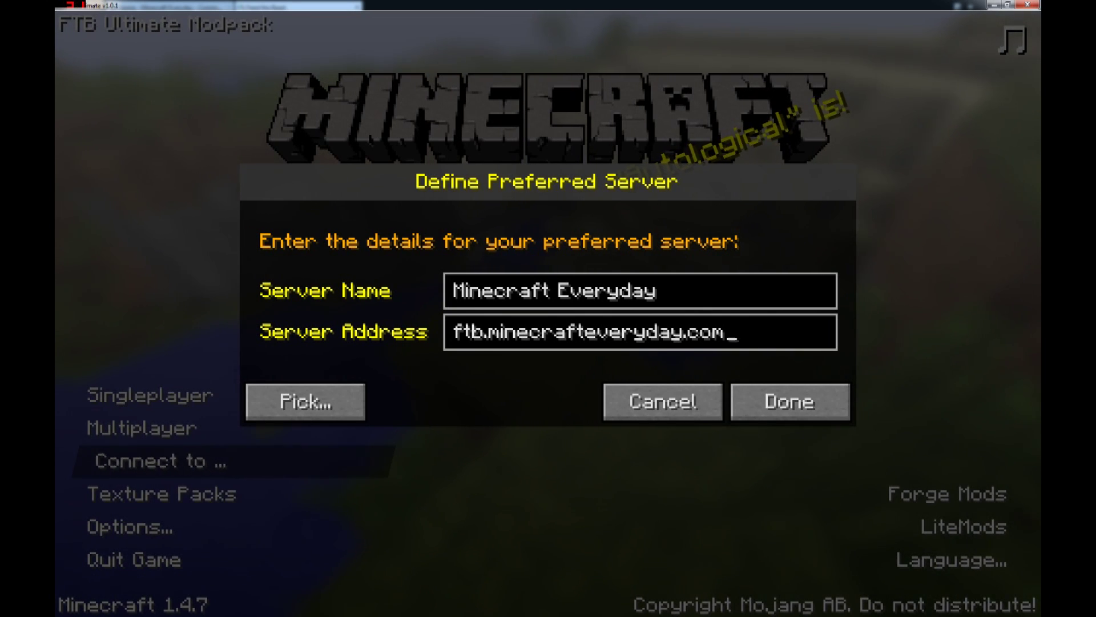
pyautogui.click(790, 401)
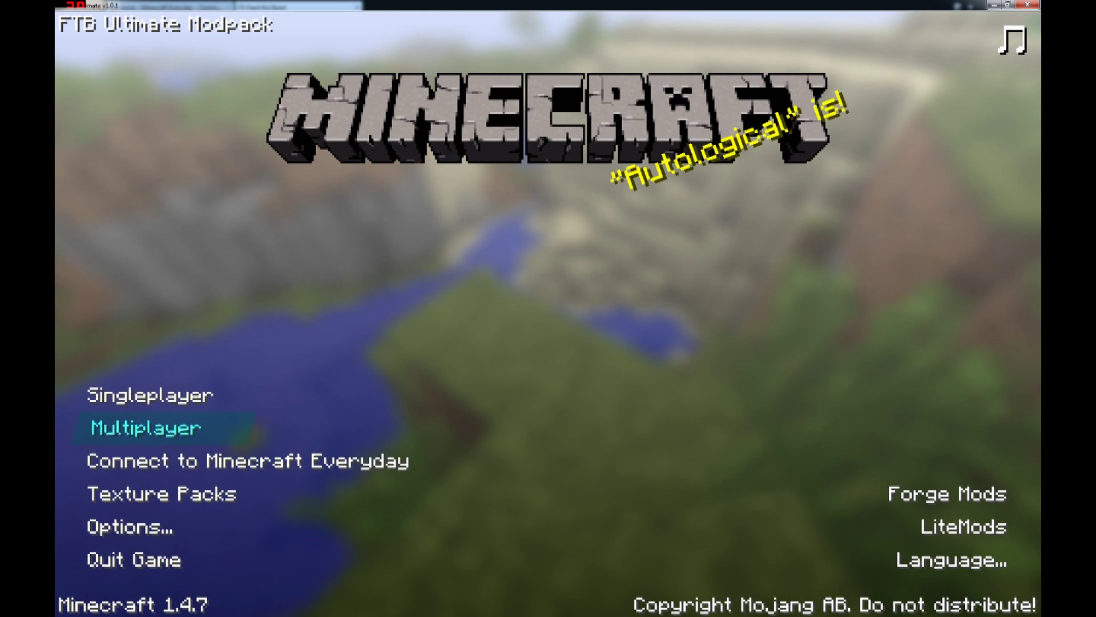
pyautogui.click(247, 461)
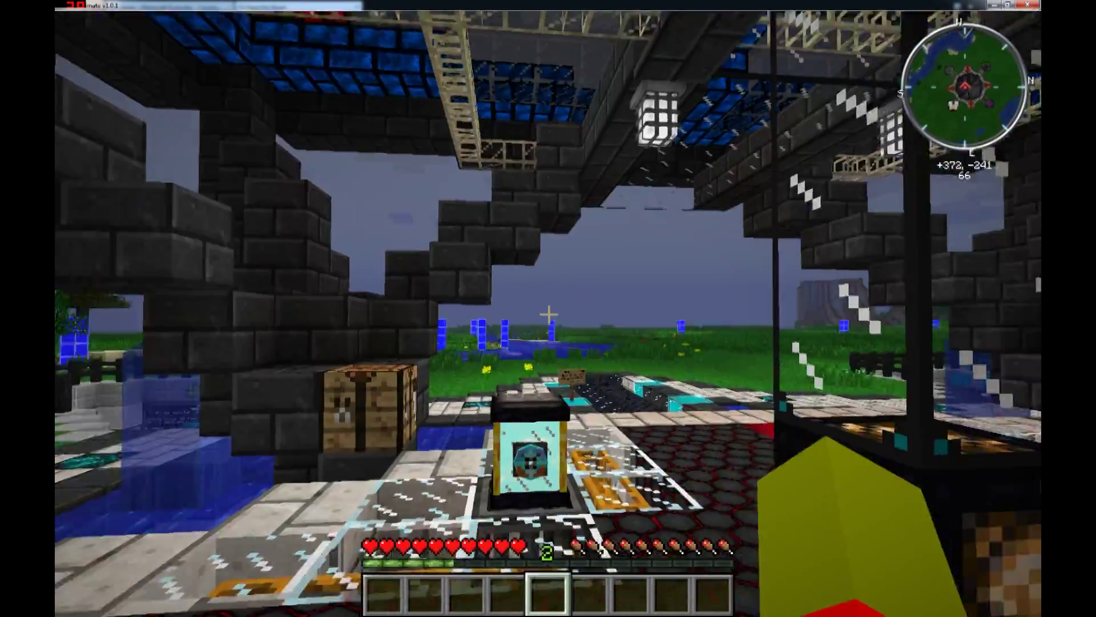
# Switch NEI out of Cheat Mode in its global options and return to the inventory
pyautogui.press('w')
pyautogui.press('e')
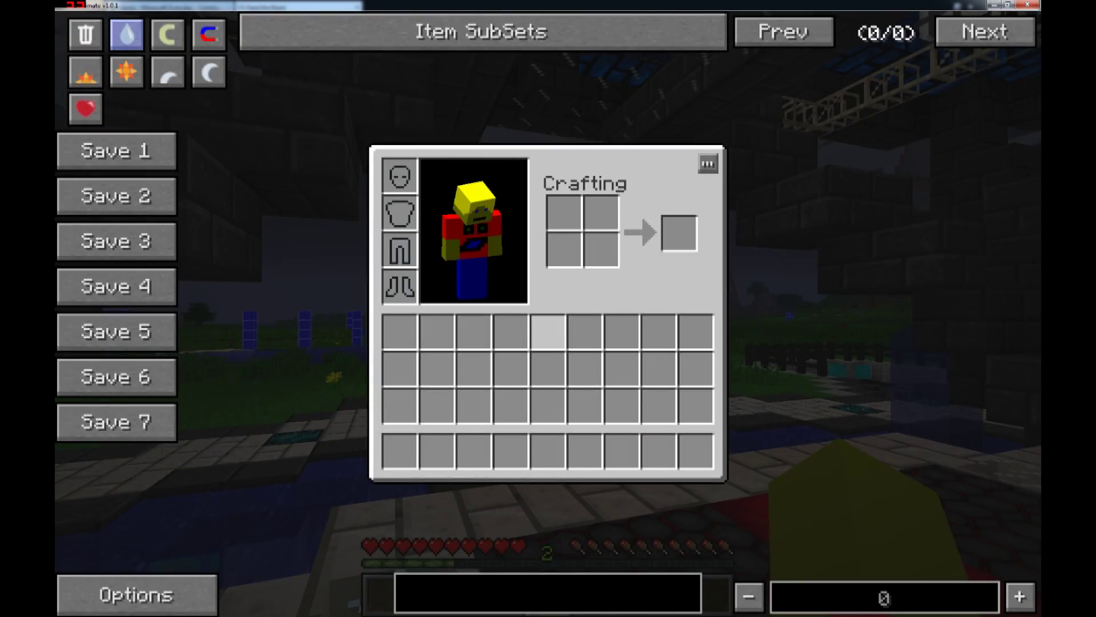
pyautogui.click(137, 594)
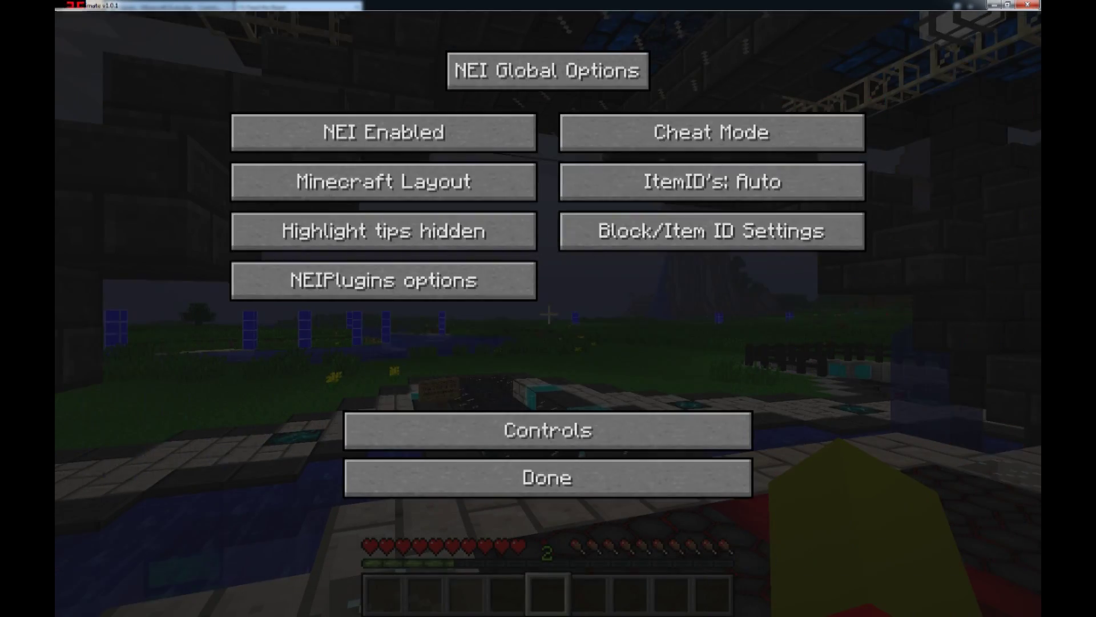
pyautogui.click(712, 132)
pyautogui.click(547, 477)
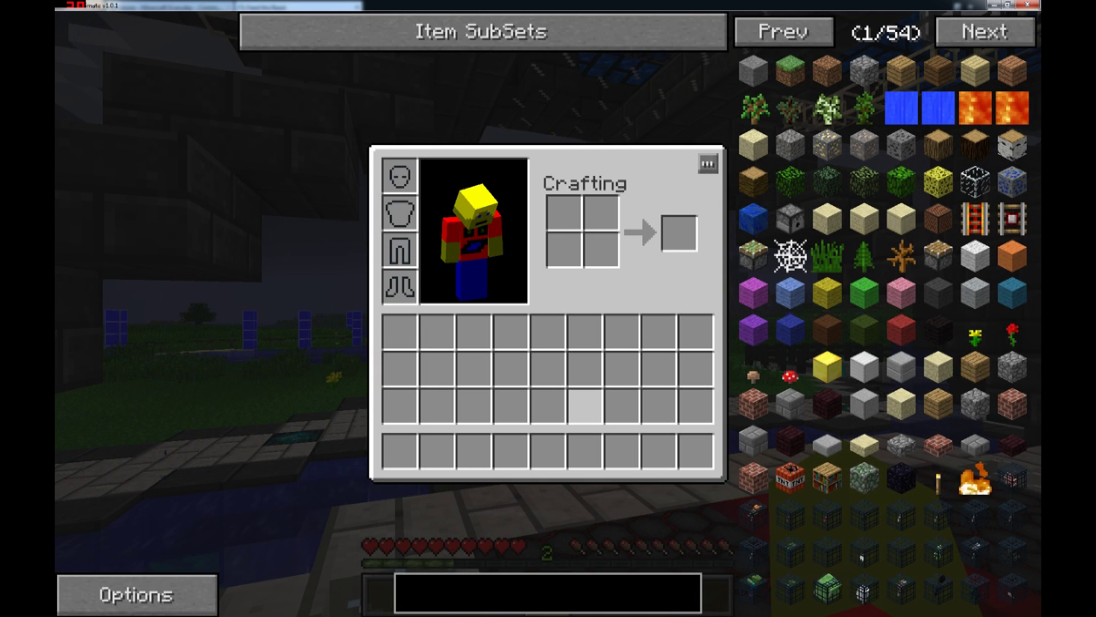
# Search the item list for "diamond" and look through the Block of Diamond recipes up to the Compressor one
pyautogui.write('diamond block')
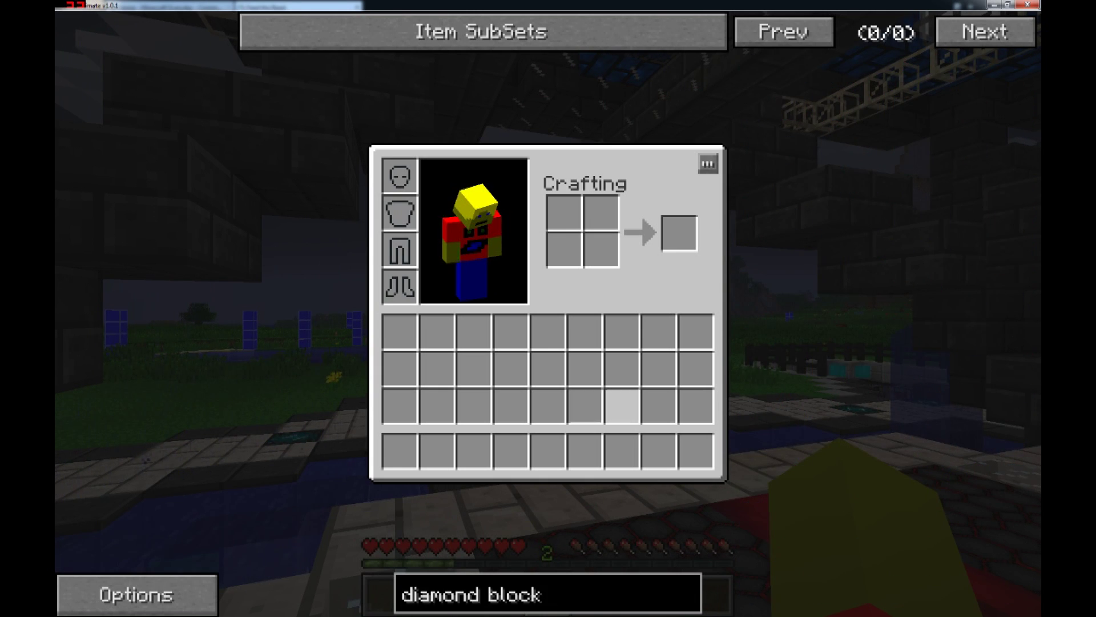
pyautogui.press('BackSpace')
pyautogui.press('BackSpace')
pyautogui.press('BackSpace')
pyautogui.press('BackSpace')
pyautogui.press('BackSpace')
pyautogui.press('BackSpace')
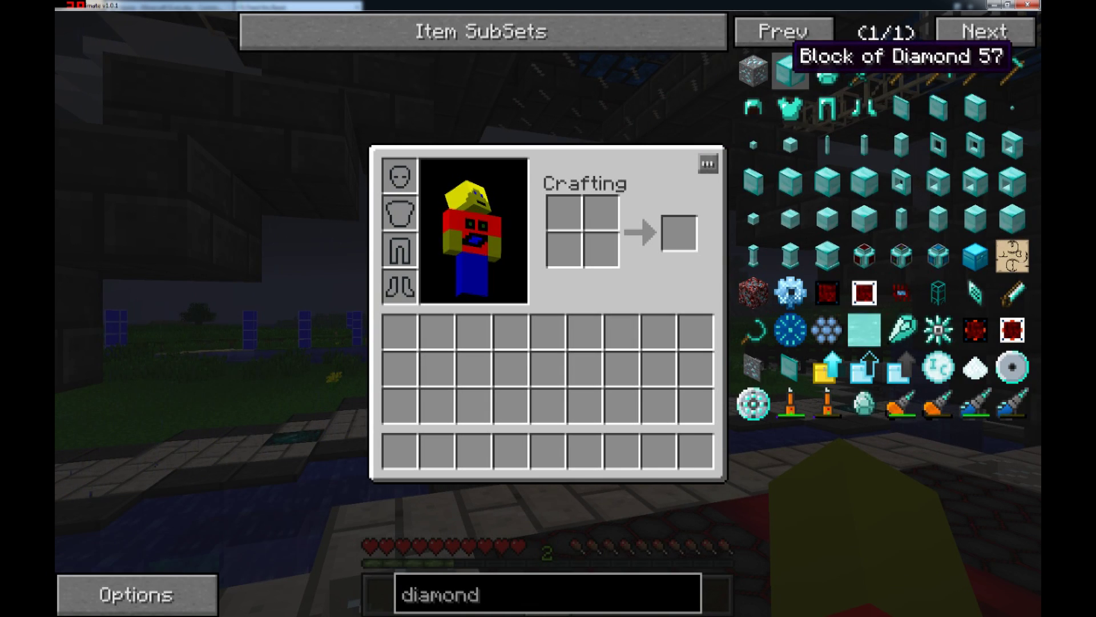
pyautogui.click(791, 66)
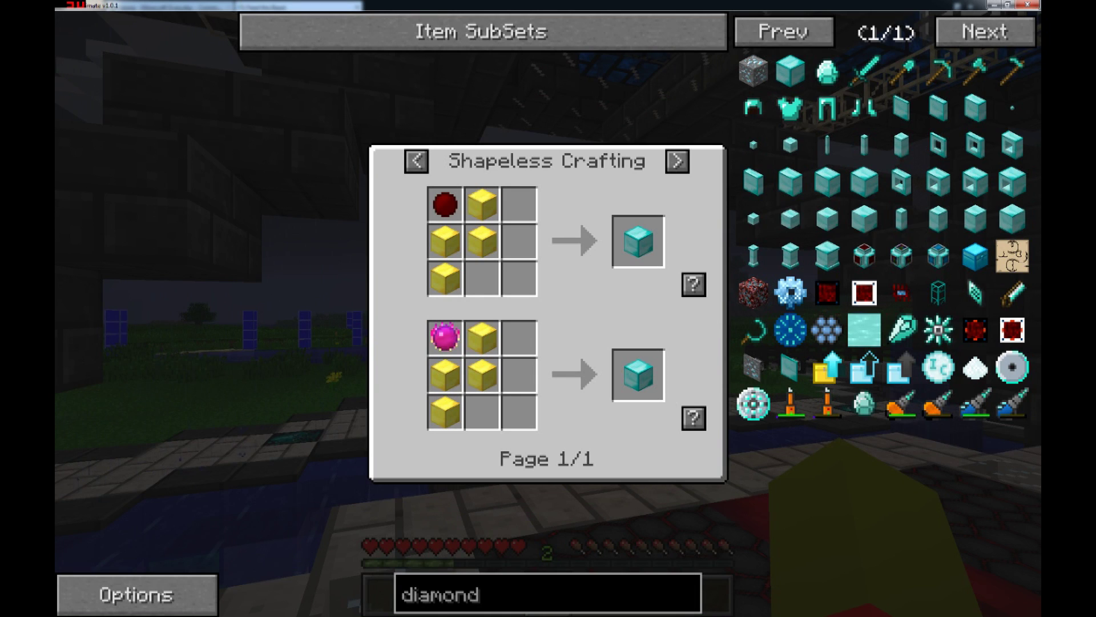
pyautogui.click(677, 161)
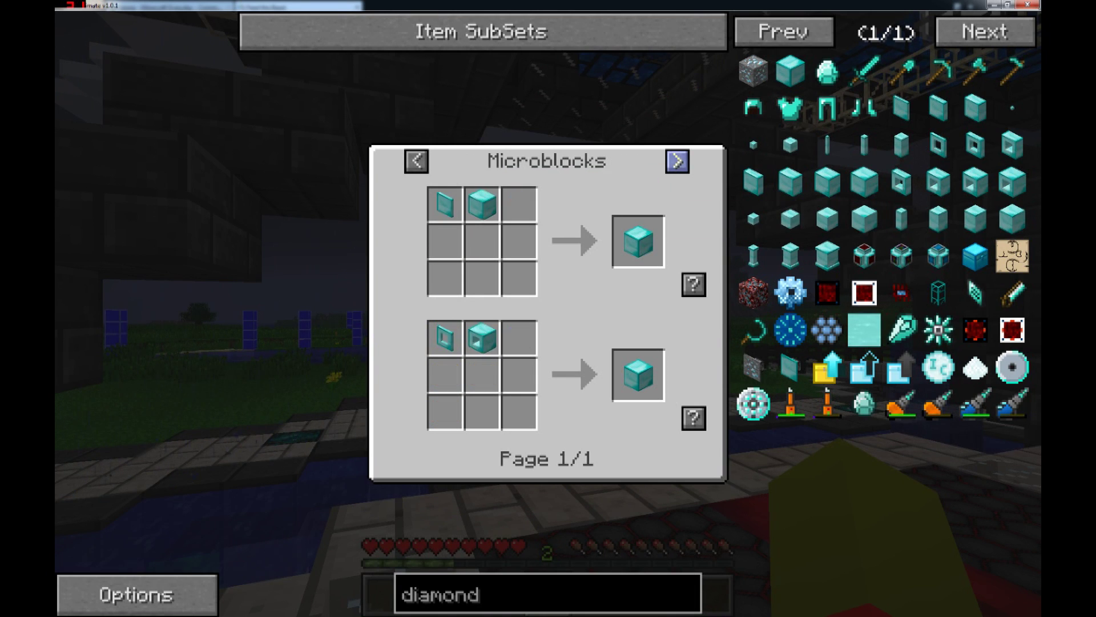
pyautogui.click(677, 161)
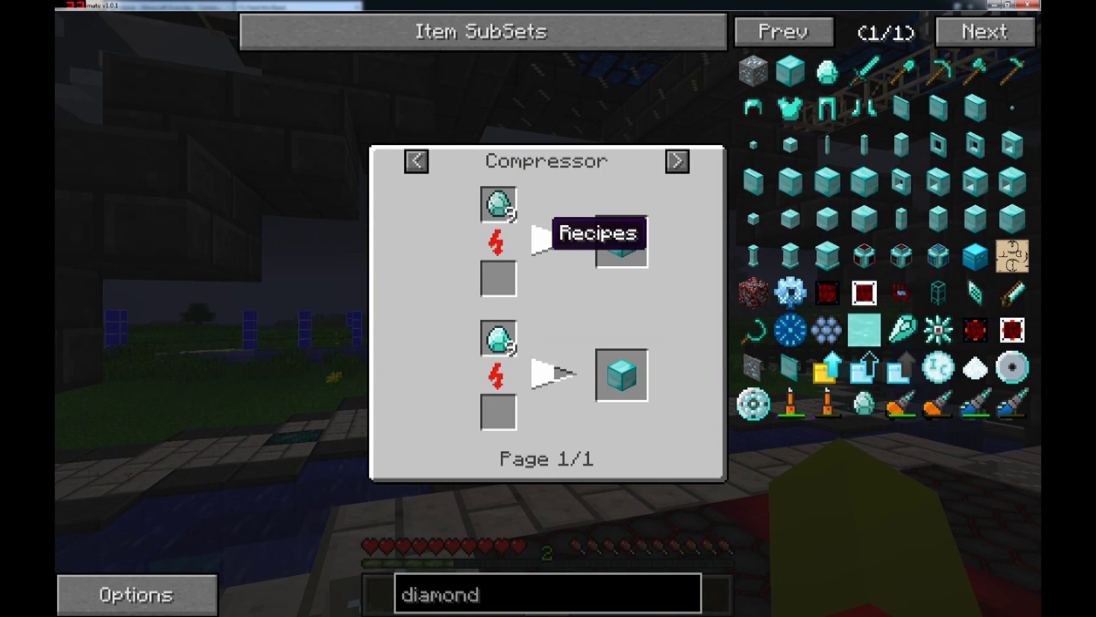
# Search the item list for "compress" and view the crafting recipe of the Compressor
pyautogui.click(547, 593)
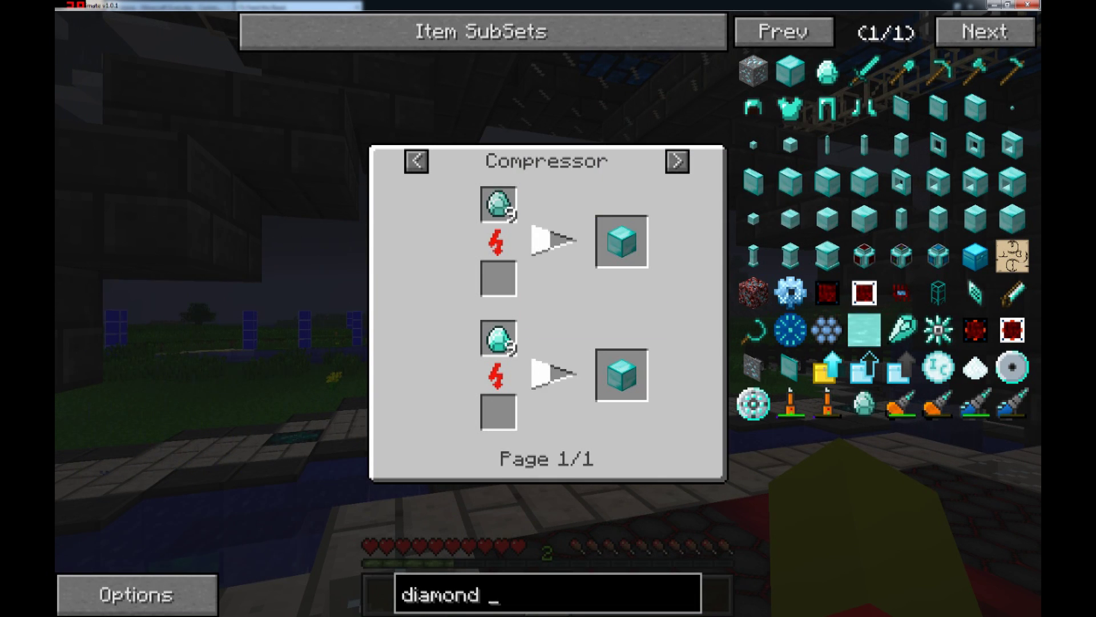
pyautogui.press('BackSpace')
pyautogui.press('BackSpace')
pyautogui.press('BackSpace')
pyautogui.press('BackSpace')
pyautogui.press('BackSpace')
pyautogui.press('BackSpace')
pyautogui.press('BackSpace')
pyautogui.press('BackSpace')
pyautogui.write('compress')
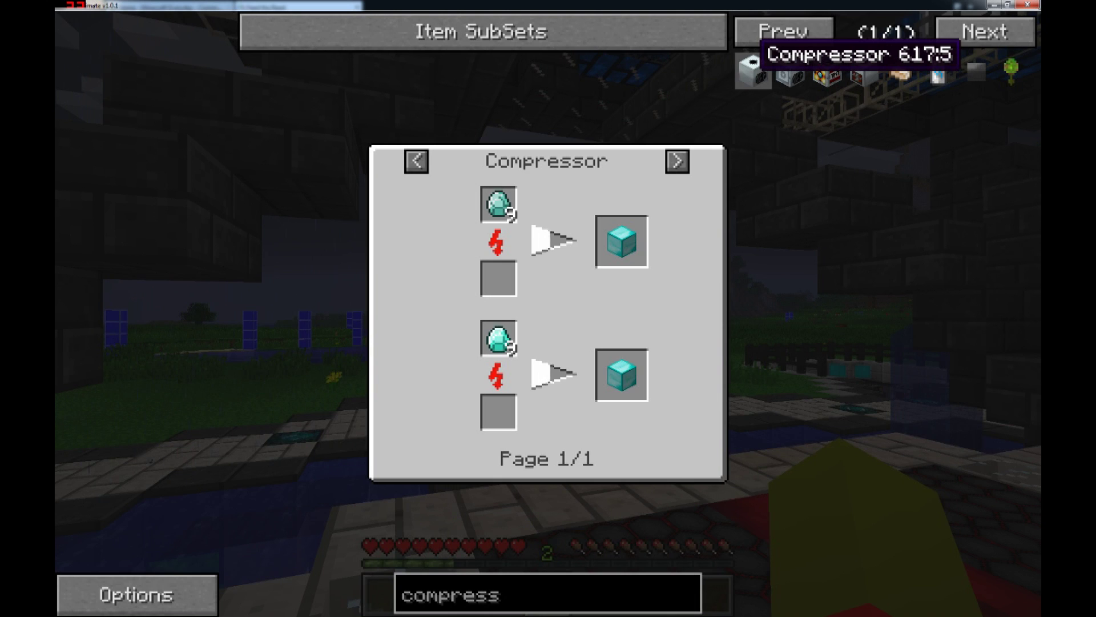
pyautogui.click(754, 69)
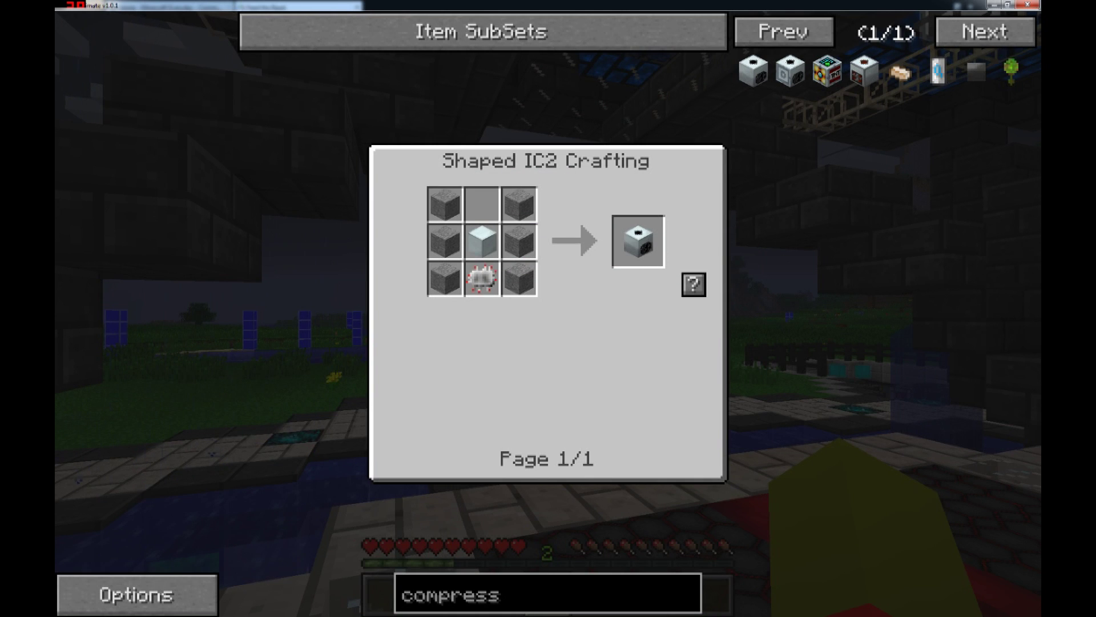
# Hide the NEI item overlay, view the recipes of the circuit used in the Compressor recipe, and return to the game
pyautogui.press('o')
pyautogui.click(483, 278)
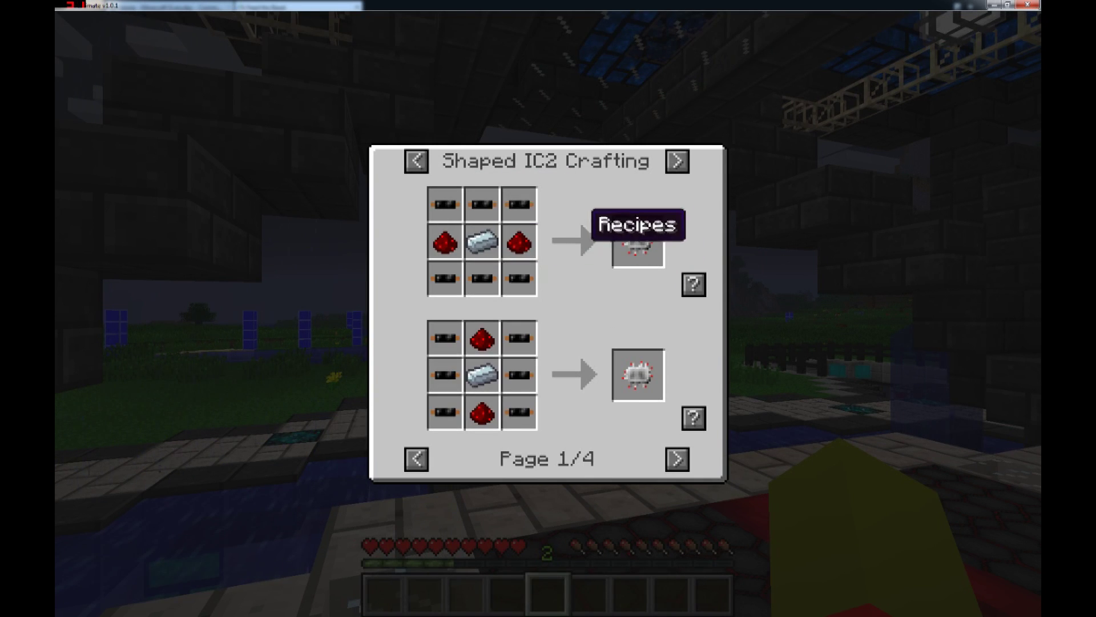
pyautogui.press('e')
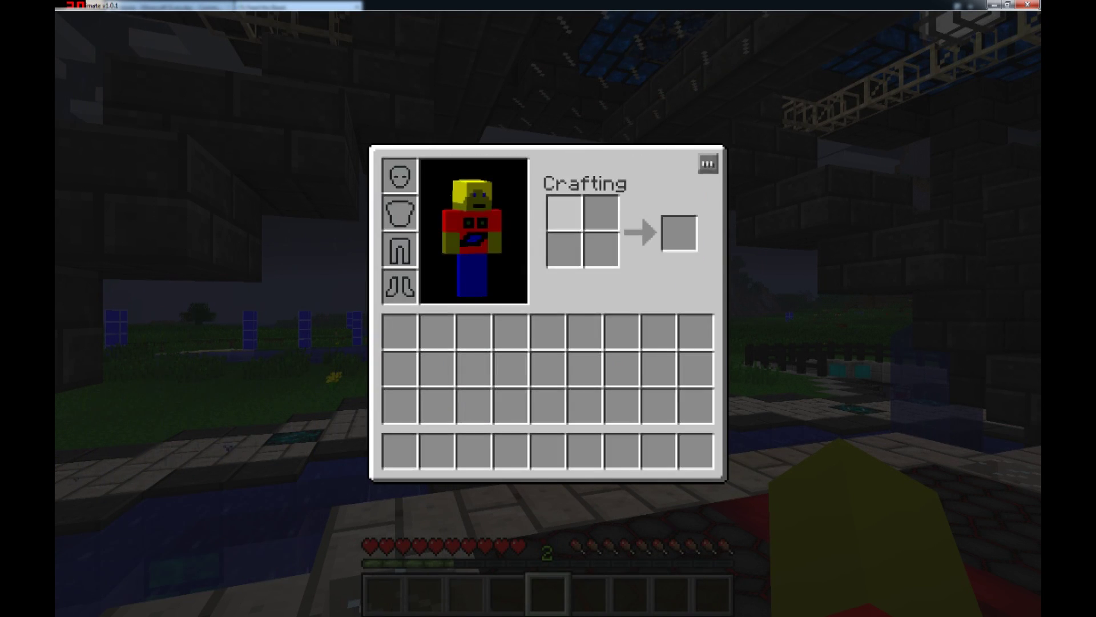
pyautogui.press('e')
# Walk around the server's spawn building and look out over its exits and surroundings
pyautogui.press('w')
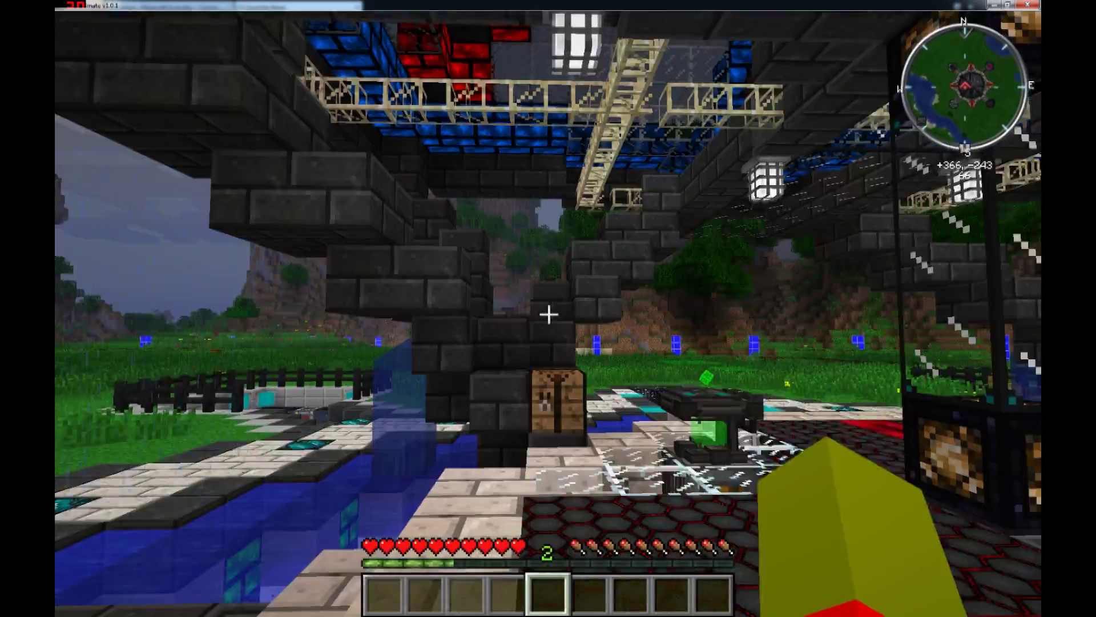
pyautogui.press('w')
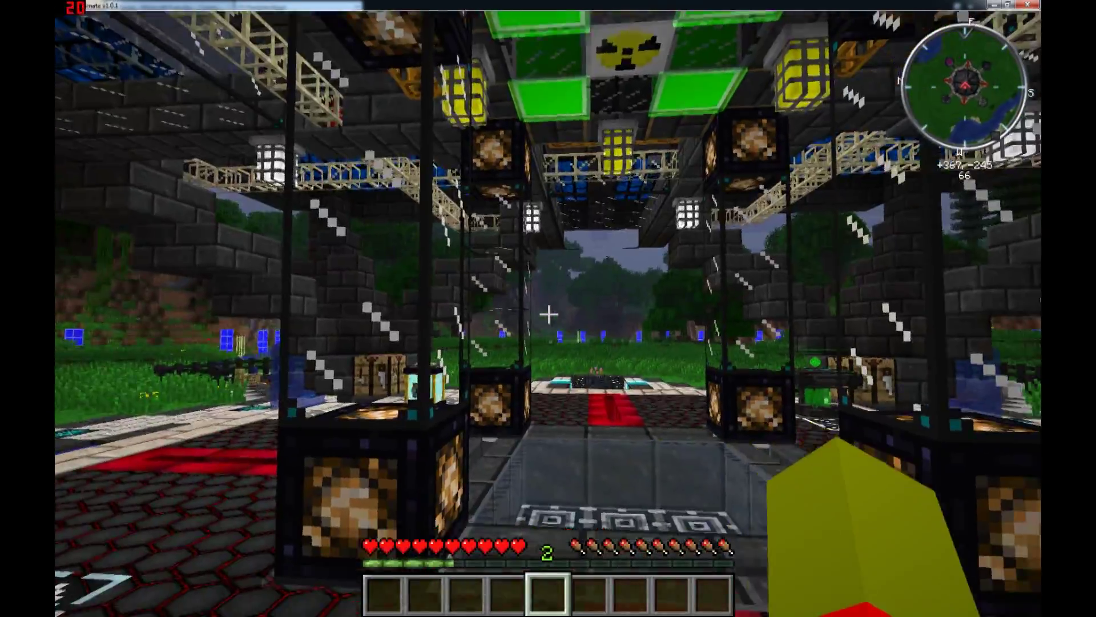
pyautogui.press('w')
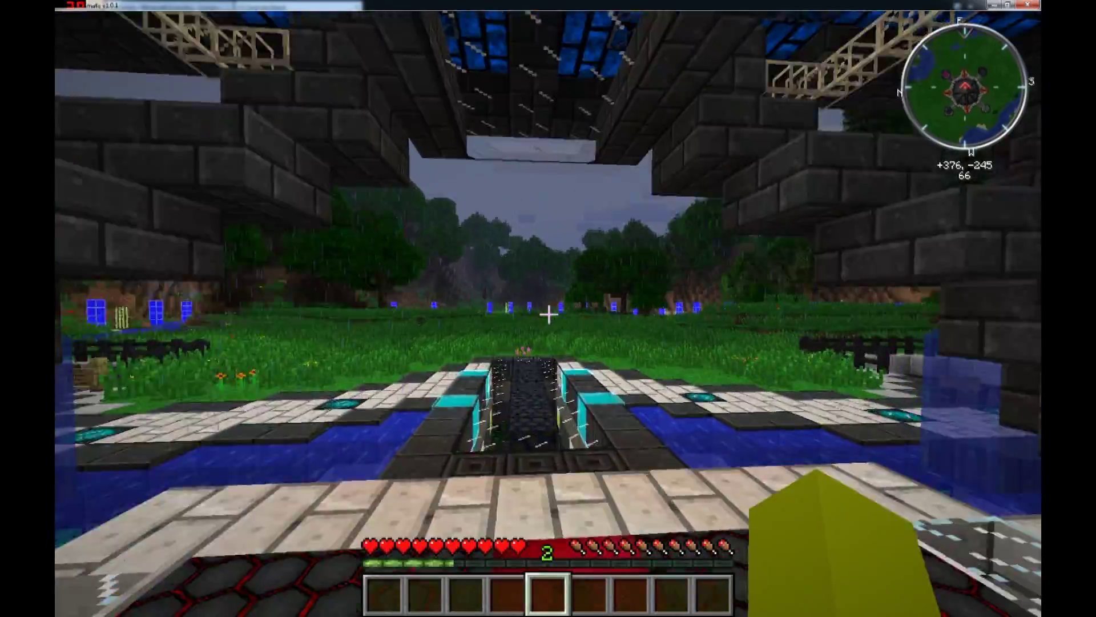
pyautogui.press('w')
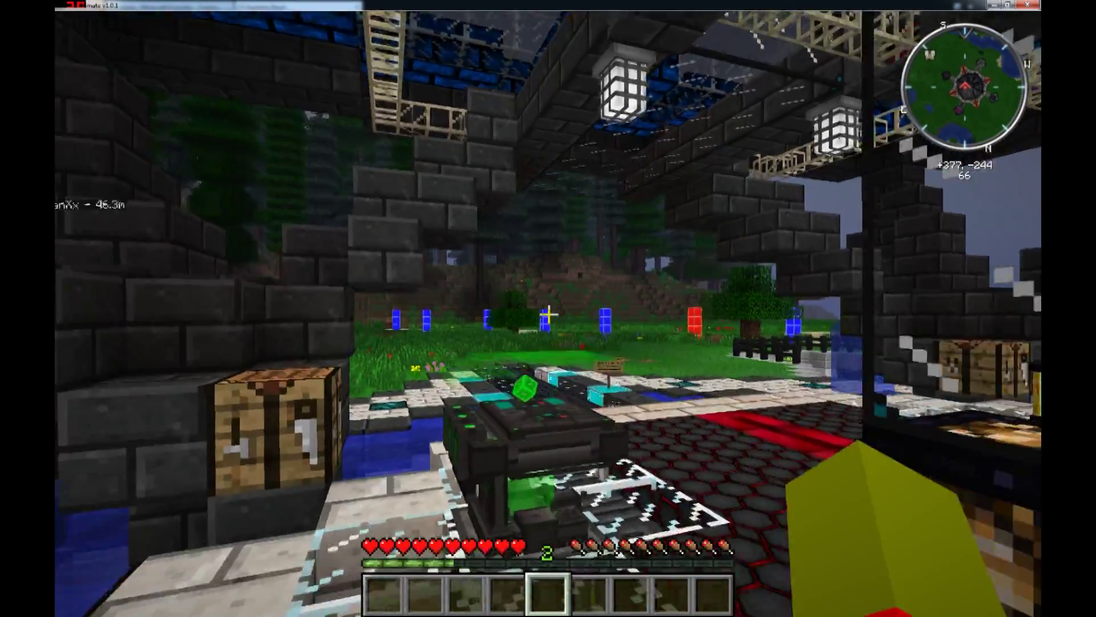
pyautogui.press('w')
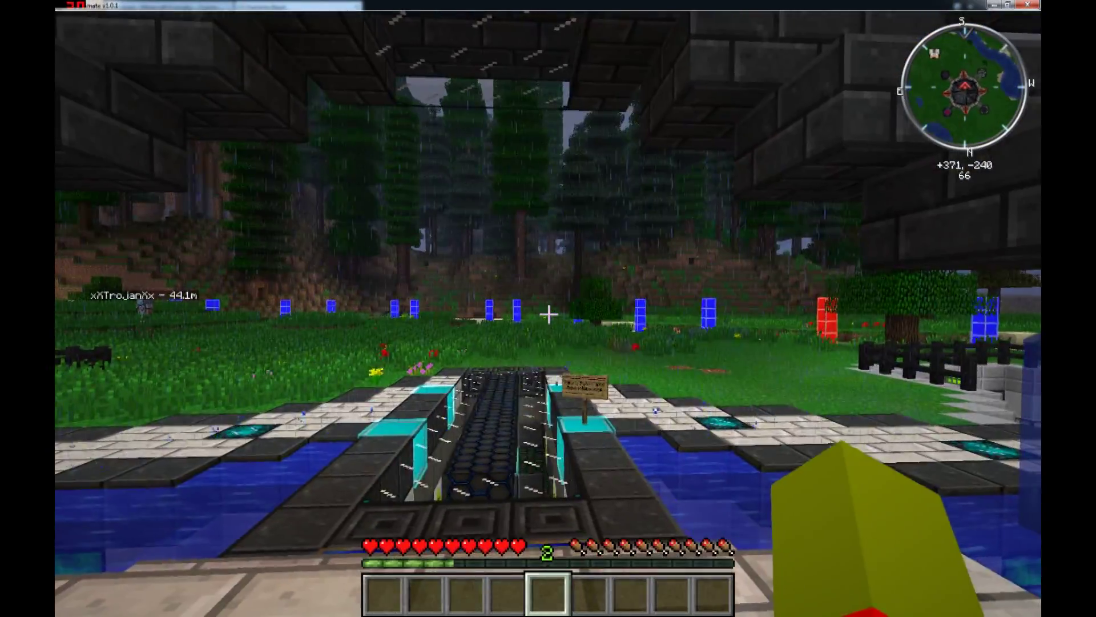
pyautogui.press('w')
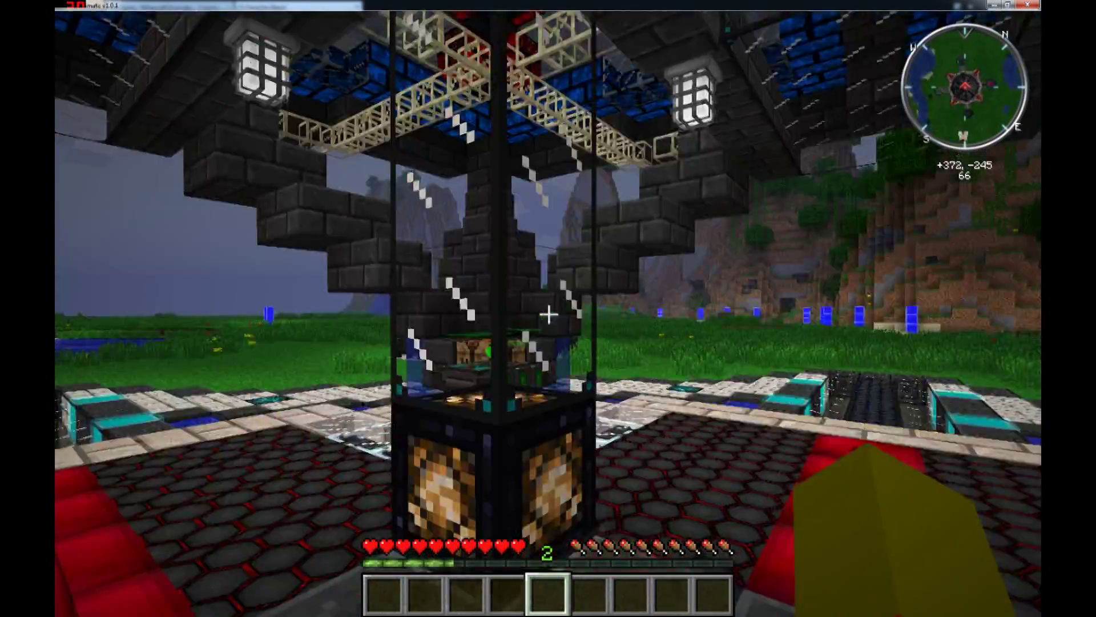
# Disconnect from the Minecraft Everyday server and quit the game
pyautogui.moveTo(548, 314)
pyautogui.press('Escape')
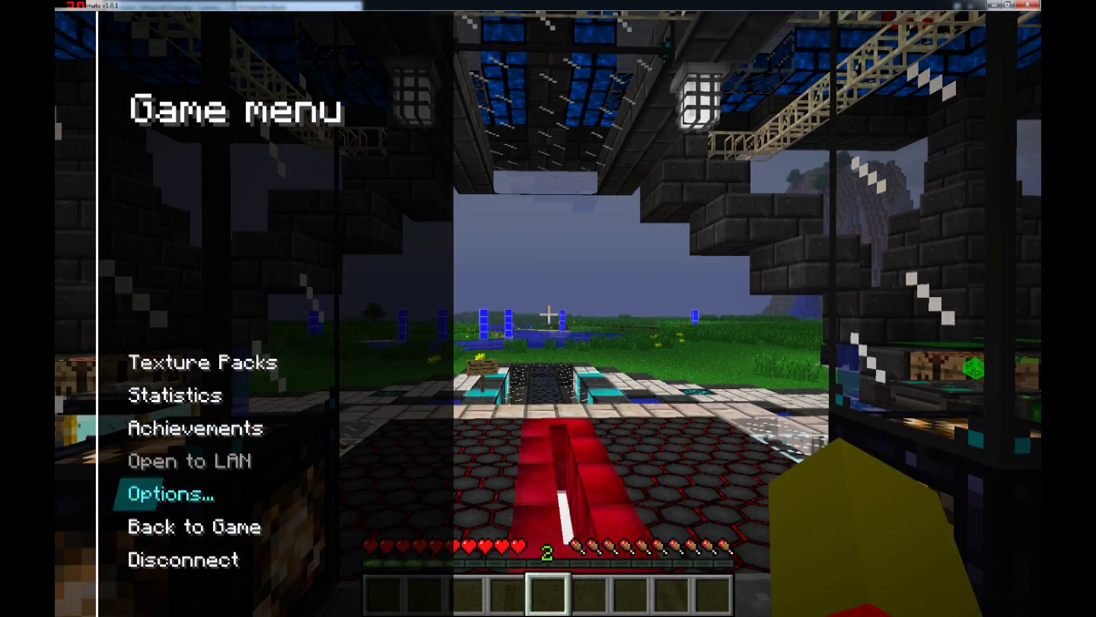
pyautogui.click(191, 560)
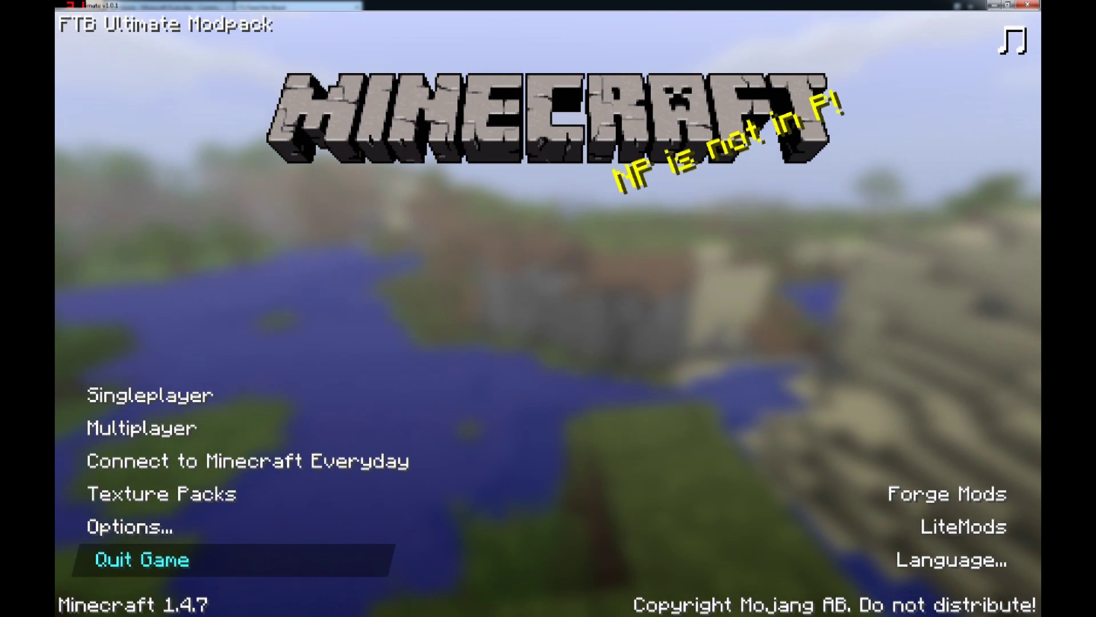
pyautogui.click(143, 559)
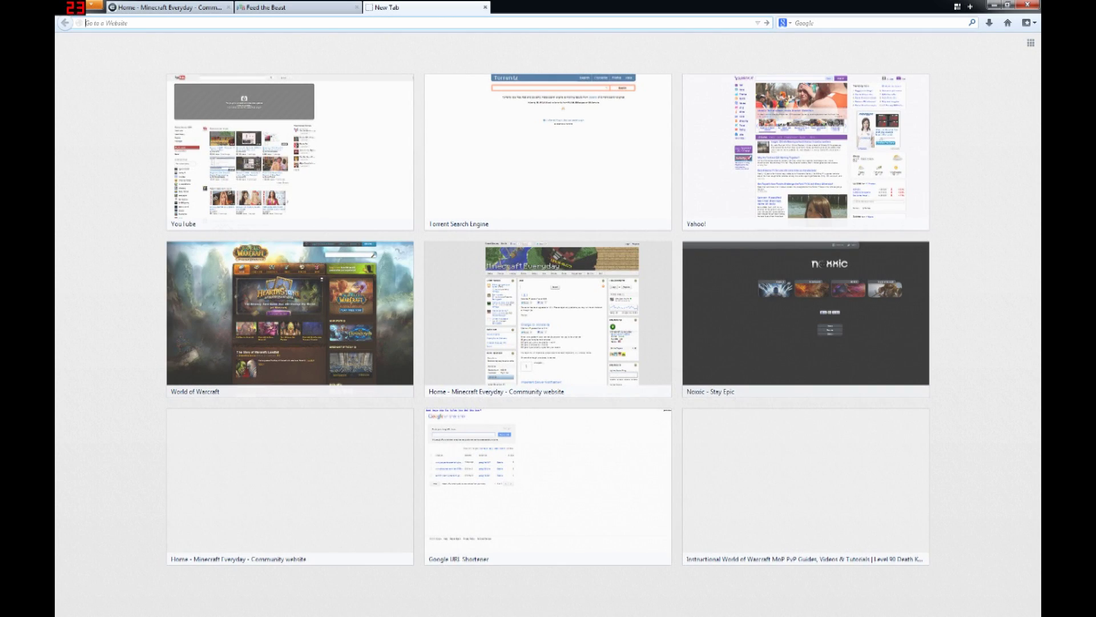
# Download mc1.minecrafteveryday.com/config.zip in Firefox, choosing to save the file
pyautogui.write('mc1.m')
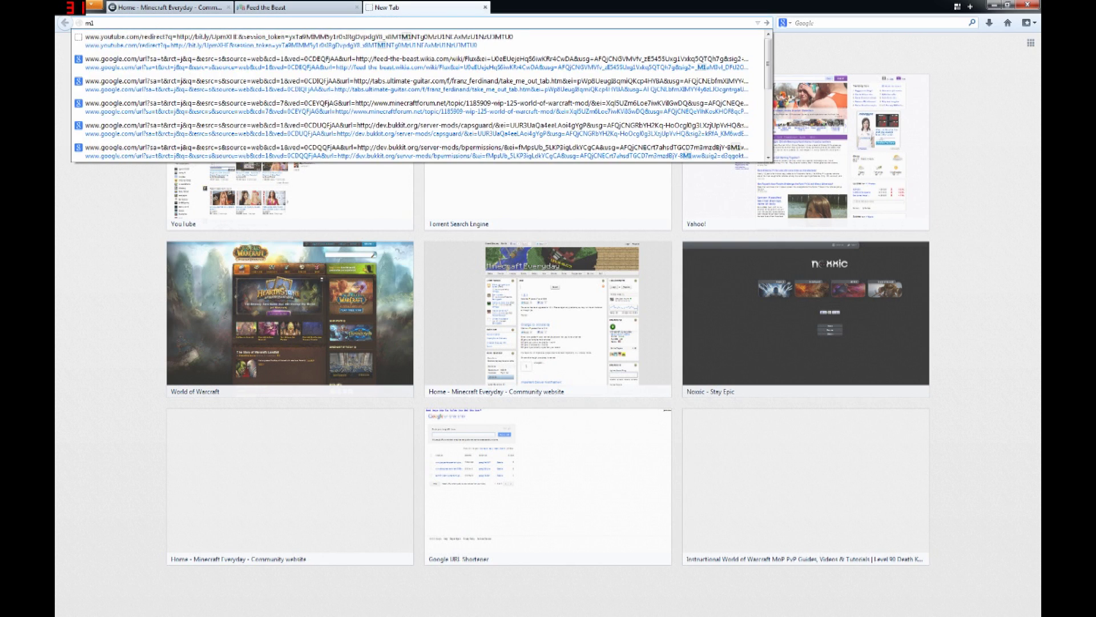
pyautogui.write('ine')
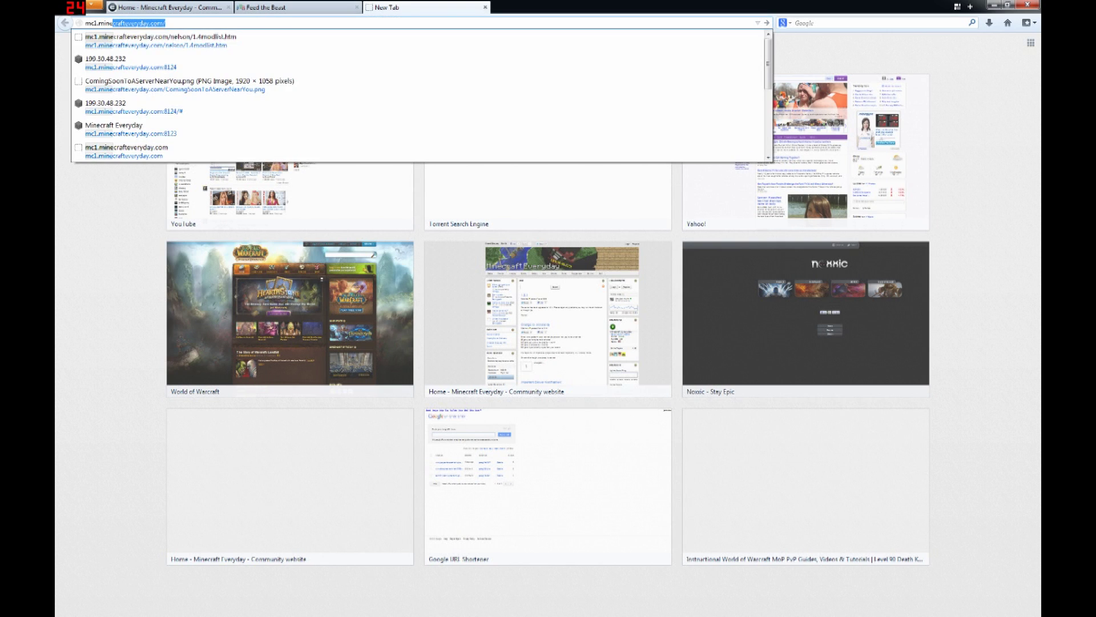
pyautogui.write('crafteveryday.com/')
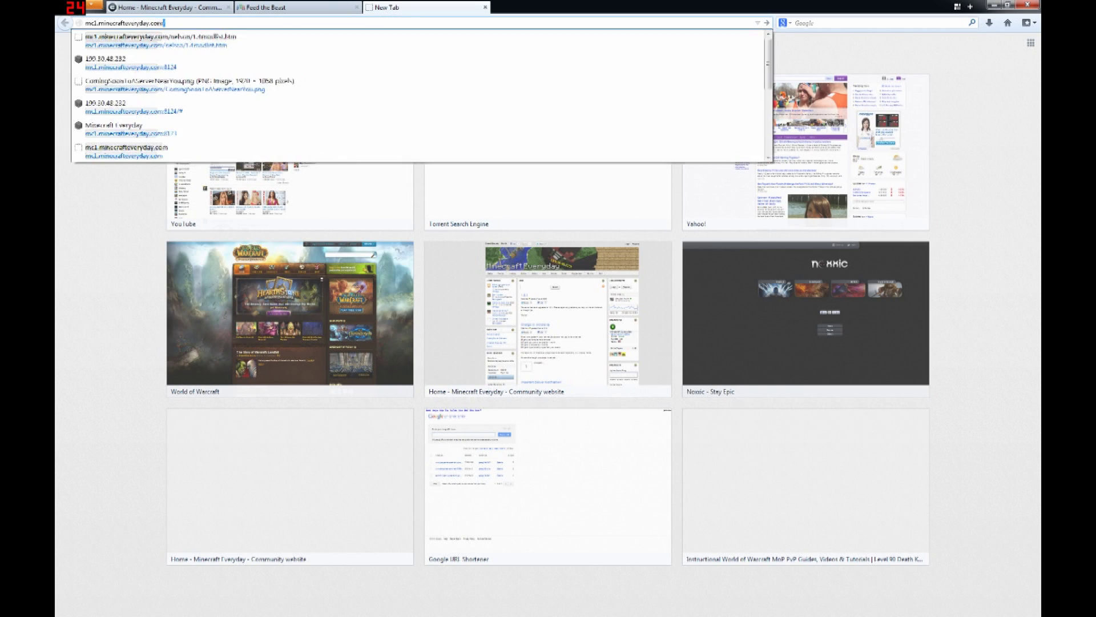
pyautogui.write('config.zip')
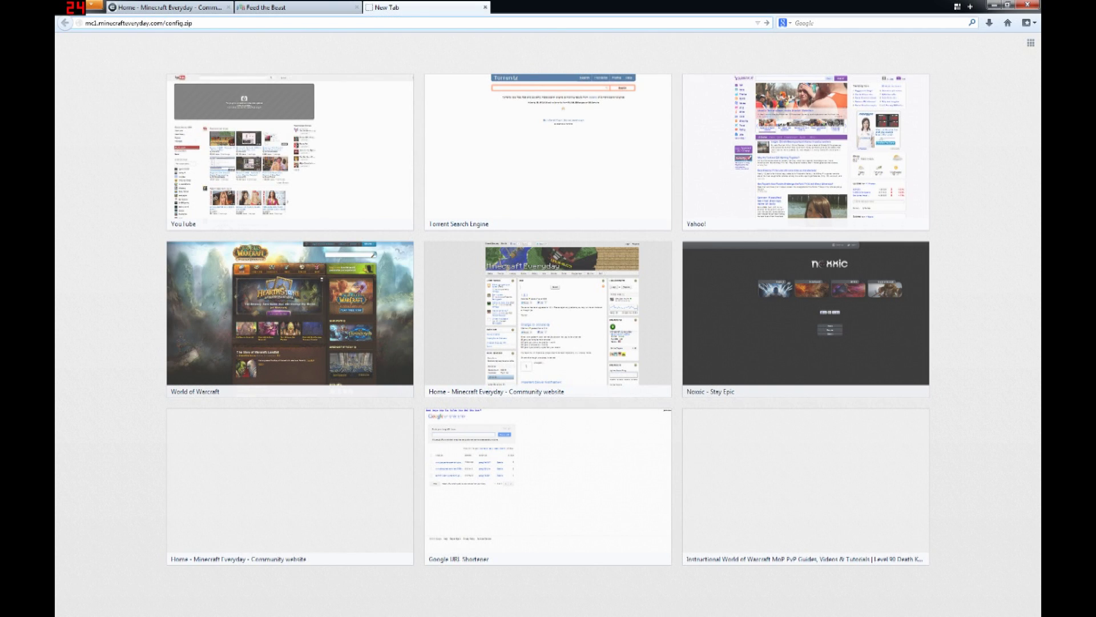
pyautogui.press('Return')
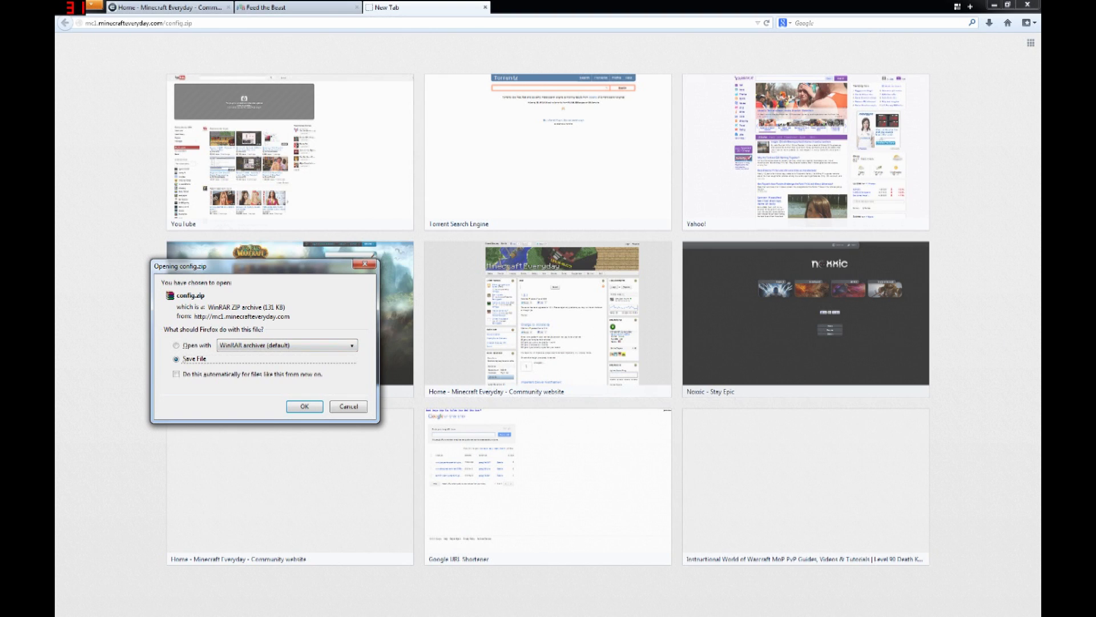
pyautogui.click(304, 406)
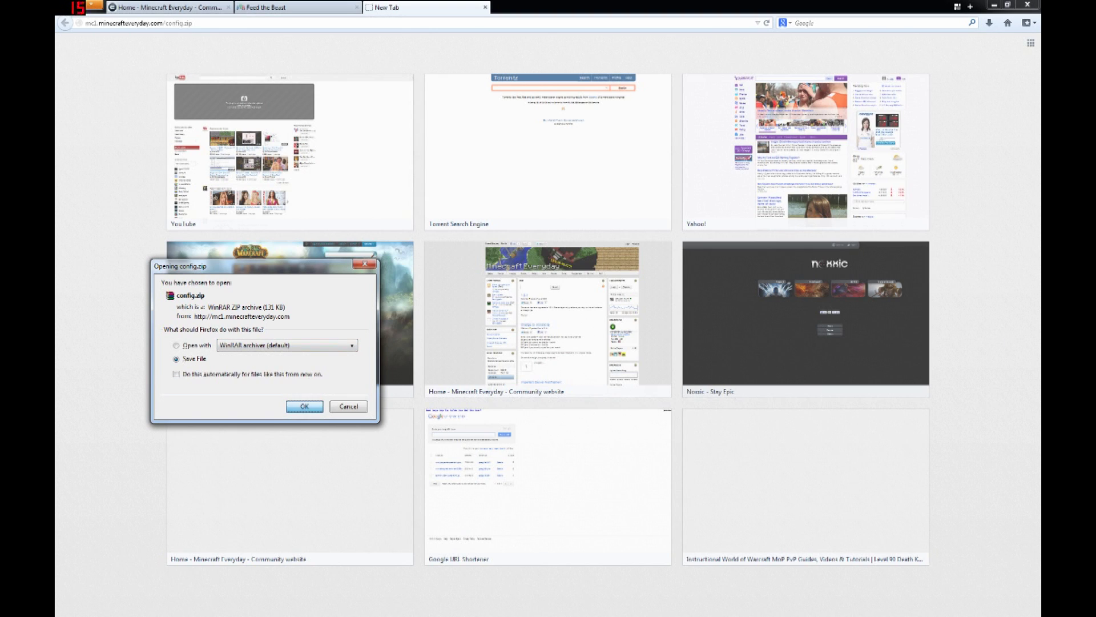
pyautogui.press('Return')
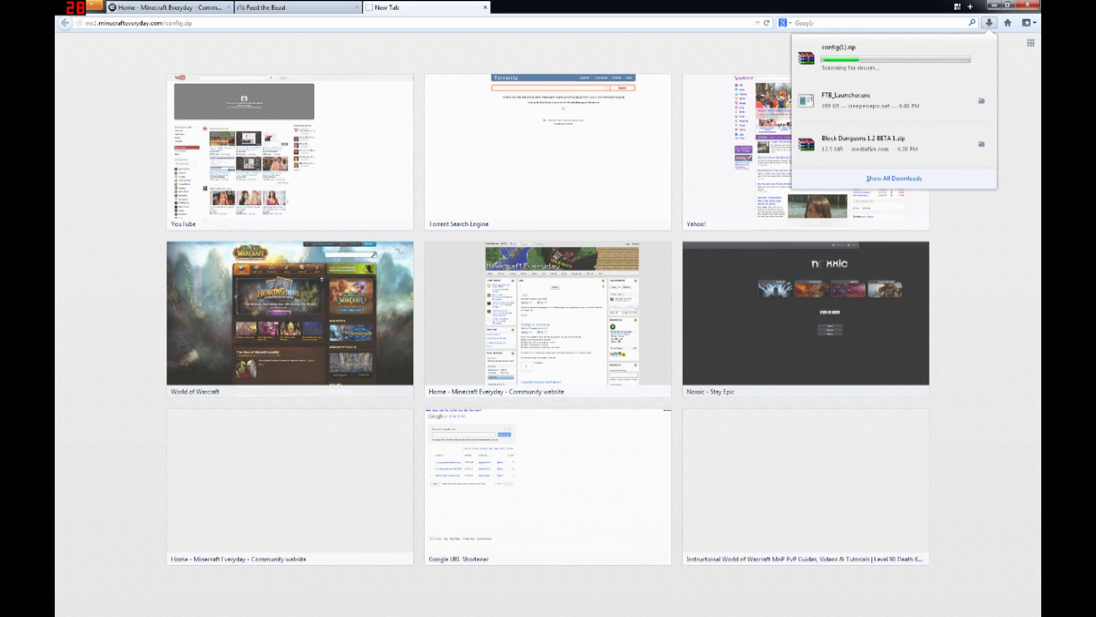
# Open the downloaded config zip in WinRAR, look inside its config folder, and return to the archive's top level
pyautogui.click(885, 57)
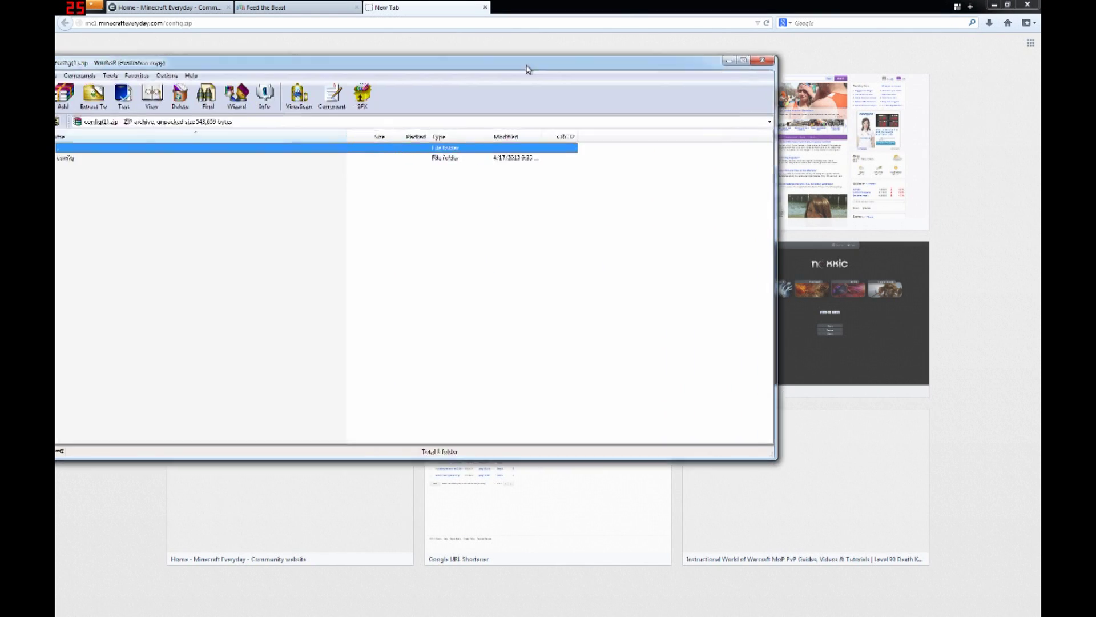
pyautogui.moveTo(528, 68); pyautogui.dragTo(584, 63)
pyautogui.click(220, 191)
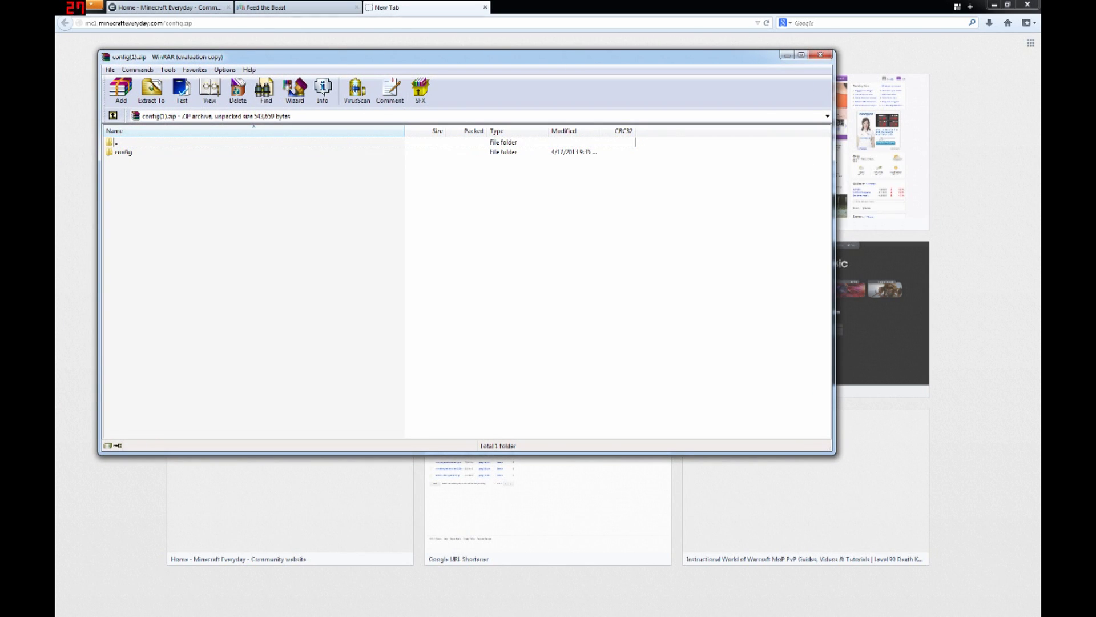
pyautogui.doubleClick(123, 152)
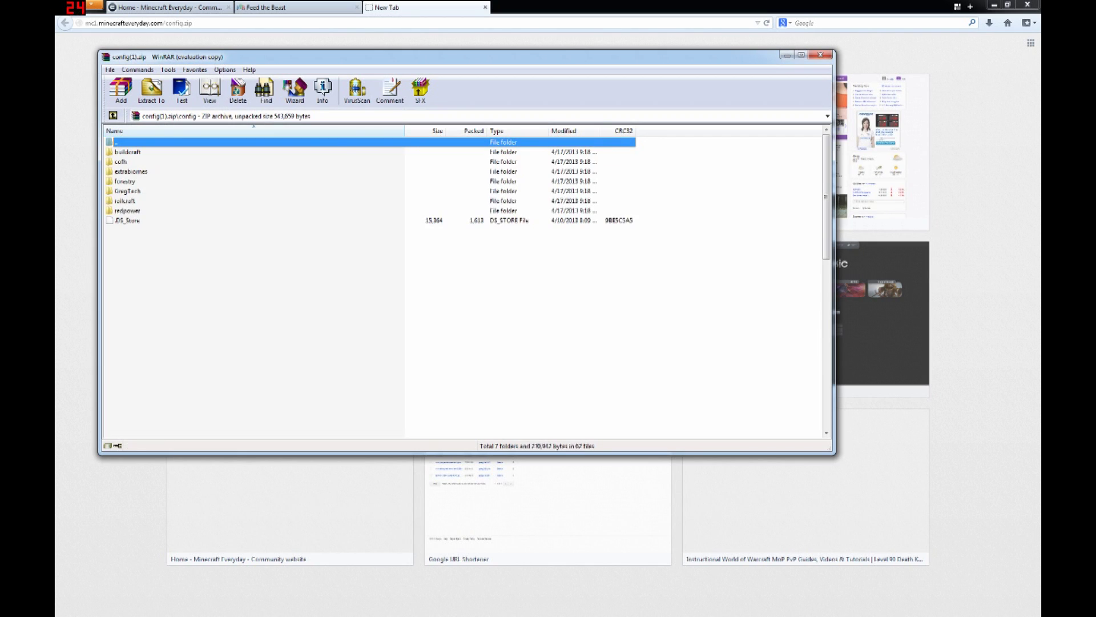
pyautogui.doubleClick(117, 142)
pyautogui.click(255, 240)
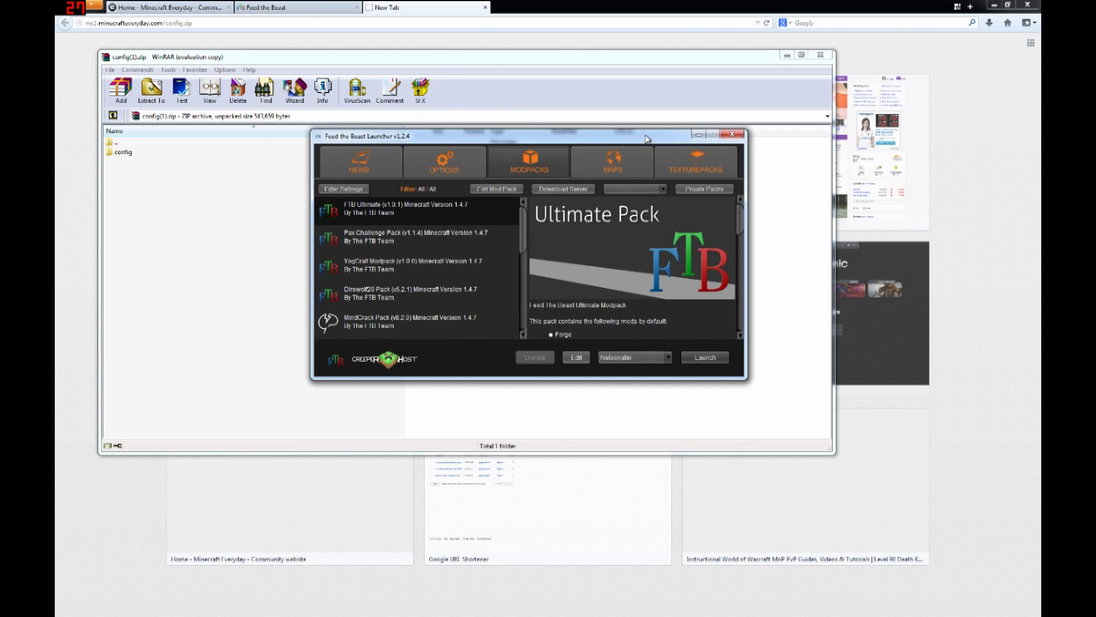
# Arrange the Feed the Beast Launcher and its Console window so that the archive's file list stays uncovered
pyautogui.moveTo(646, 137); pyautogui.dragTo(605, 279)
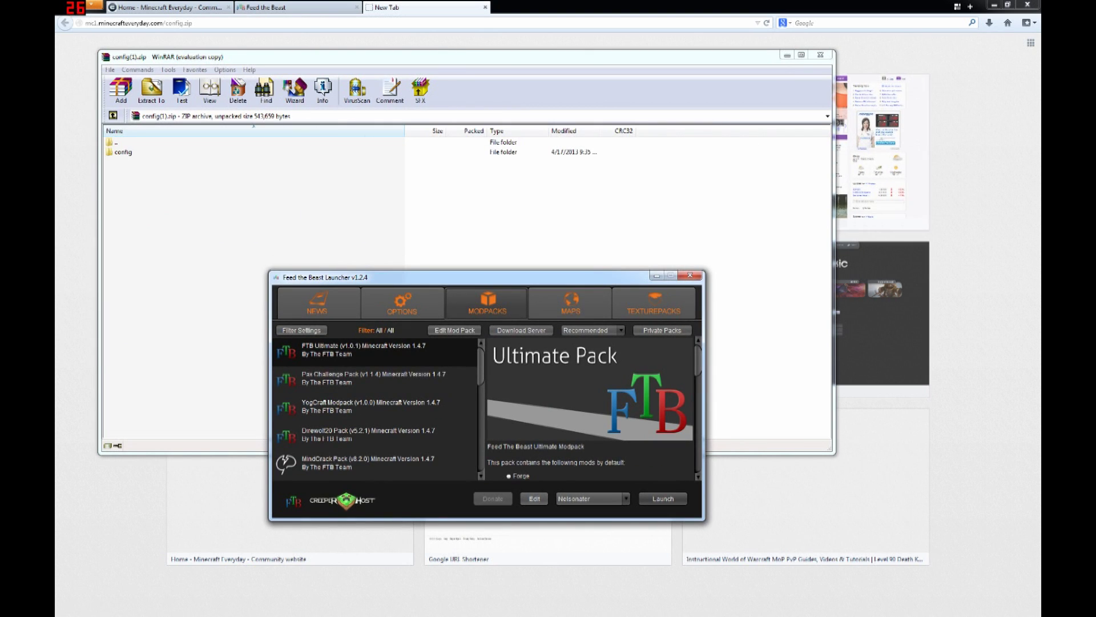
pyautogui.moveTo(269, 3); pyautogui.dragTo(747, 32)
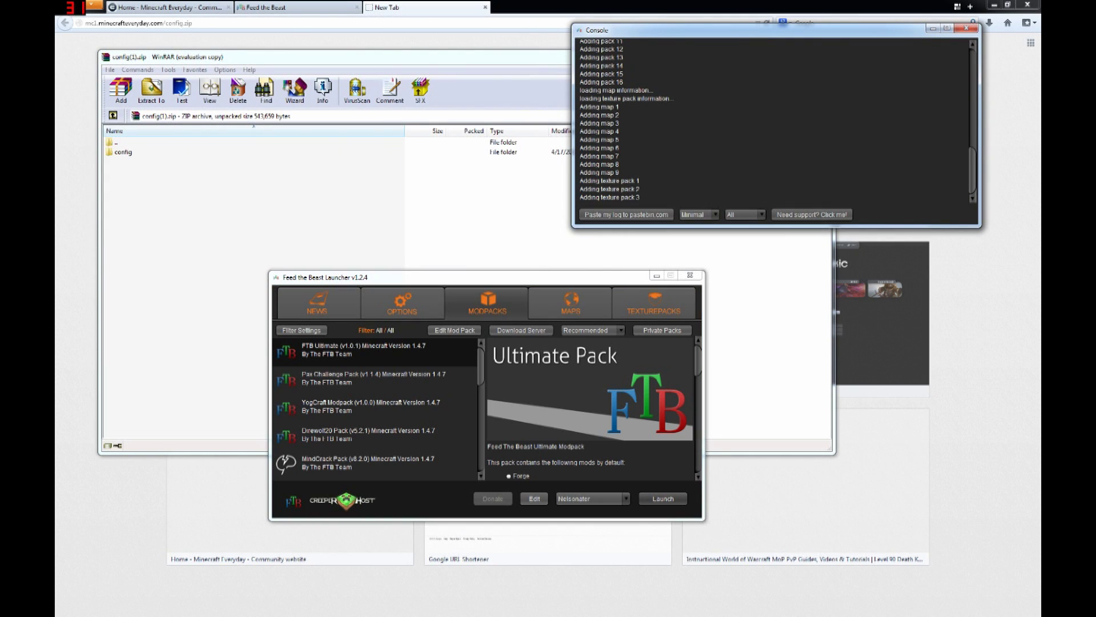
pyautogui.click(486, 278)
pyautogui.moveTo(487, 278); pyautogui.dragTo(495, 265)
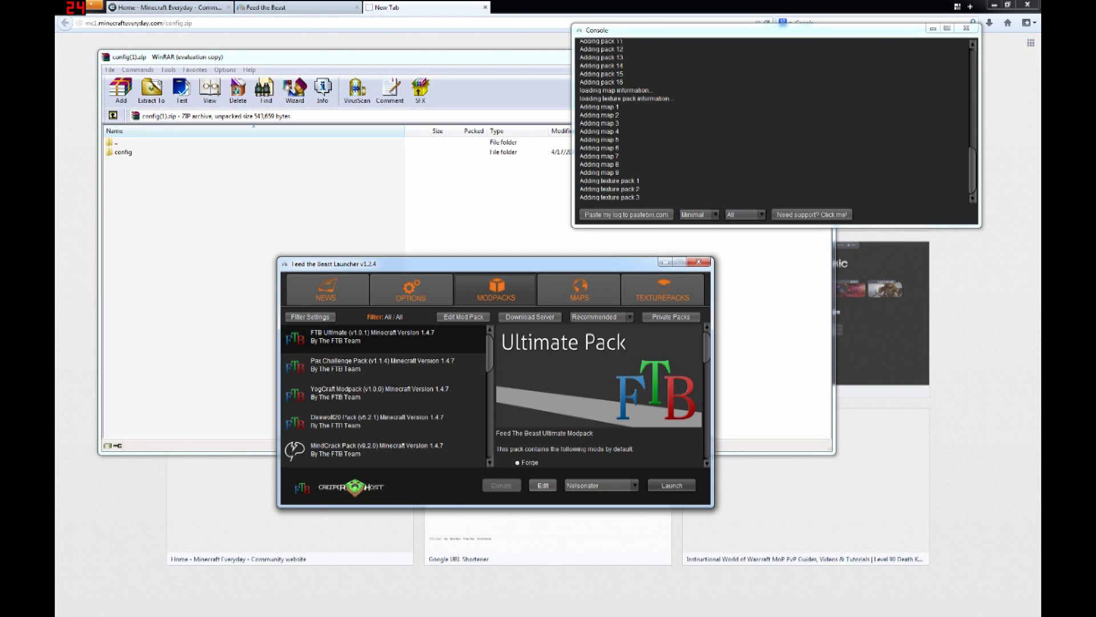
# Open the FTB Ultimate mods folder from the Mod Pack Editor and go up to its parent minecraft folder
pyautogui.click(463, 316)
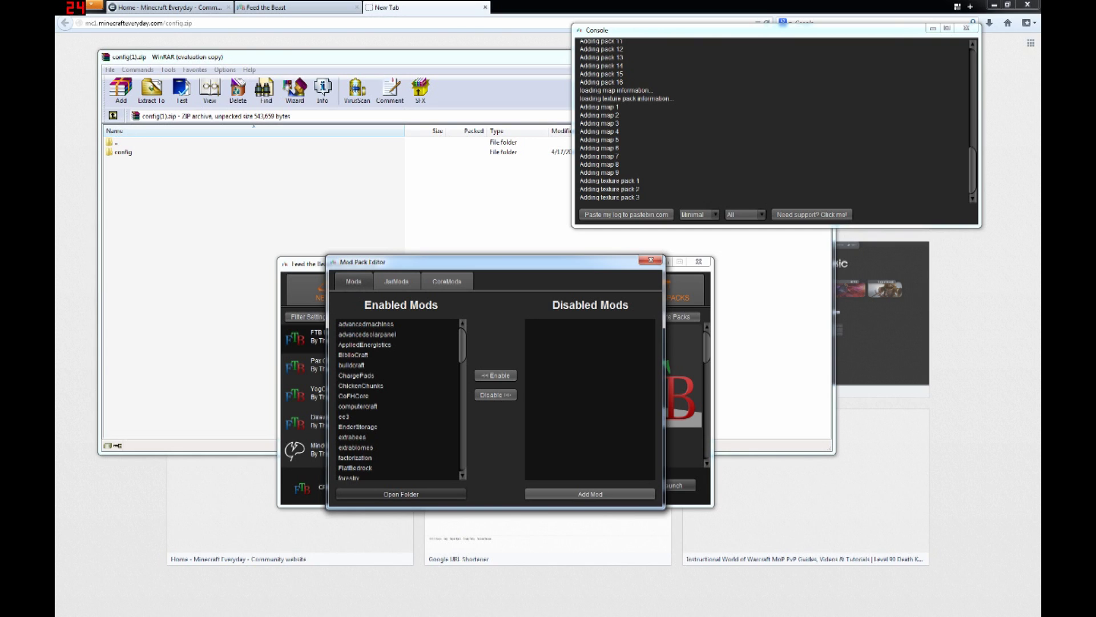
pyautogui.click(401, 494)
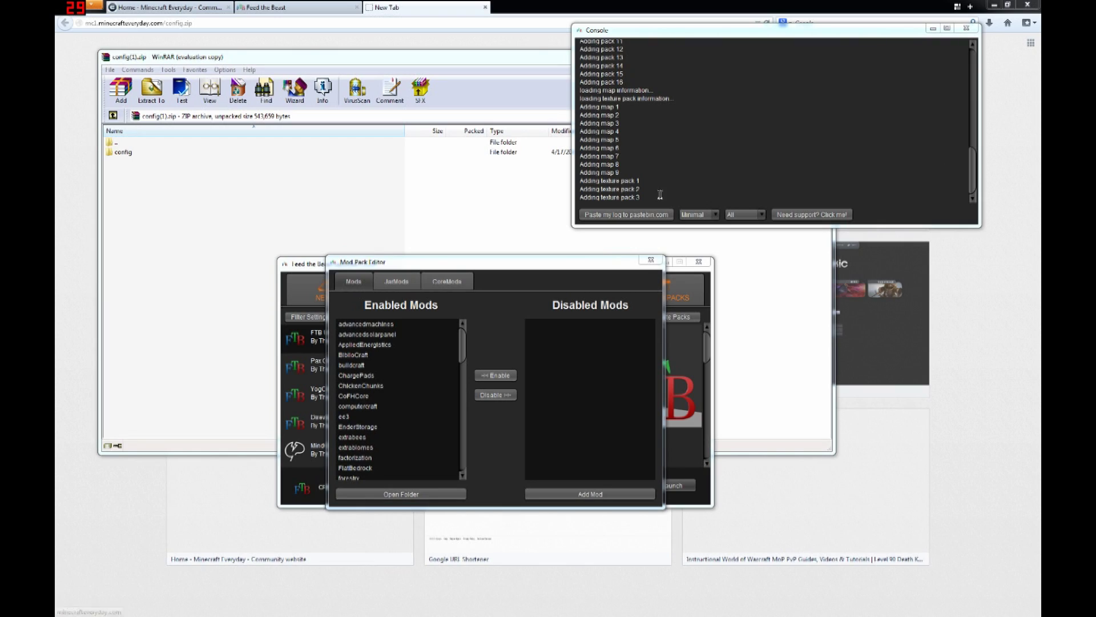
pyautogui.moveTo(161, 234); pyautogui.dragTo(477, 125)
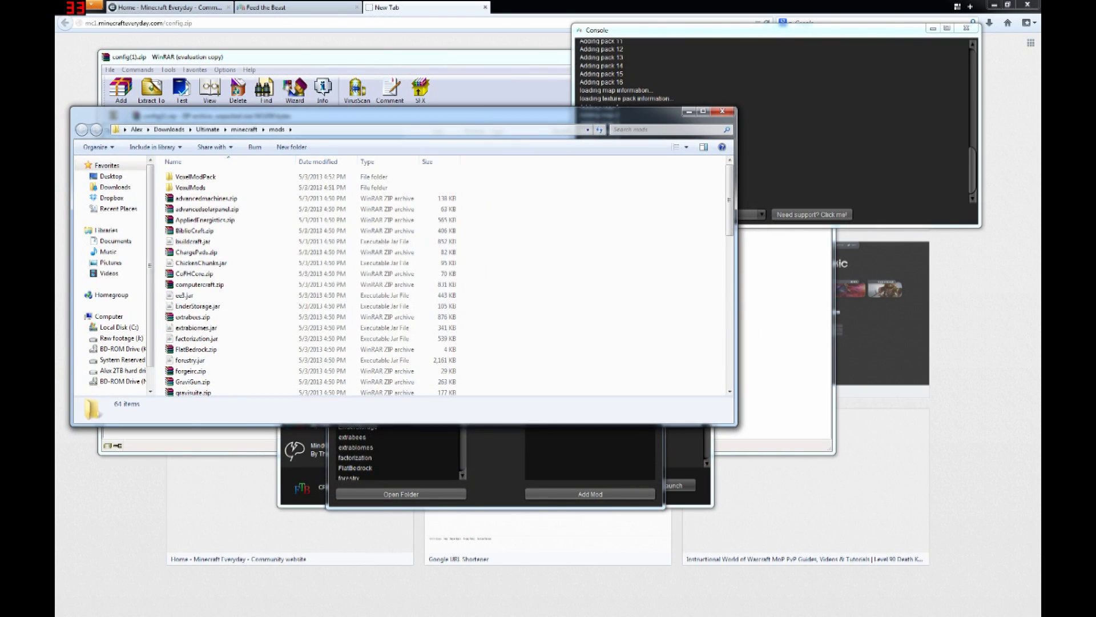
pyautogui.scroll(-9, 172, 370)
pyautogui.scroll(9, 200, 209)
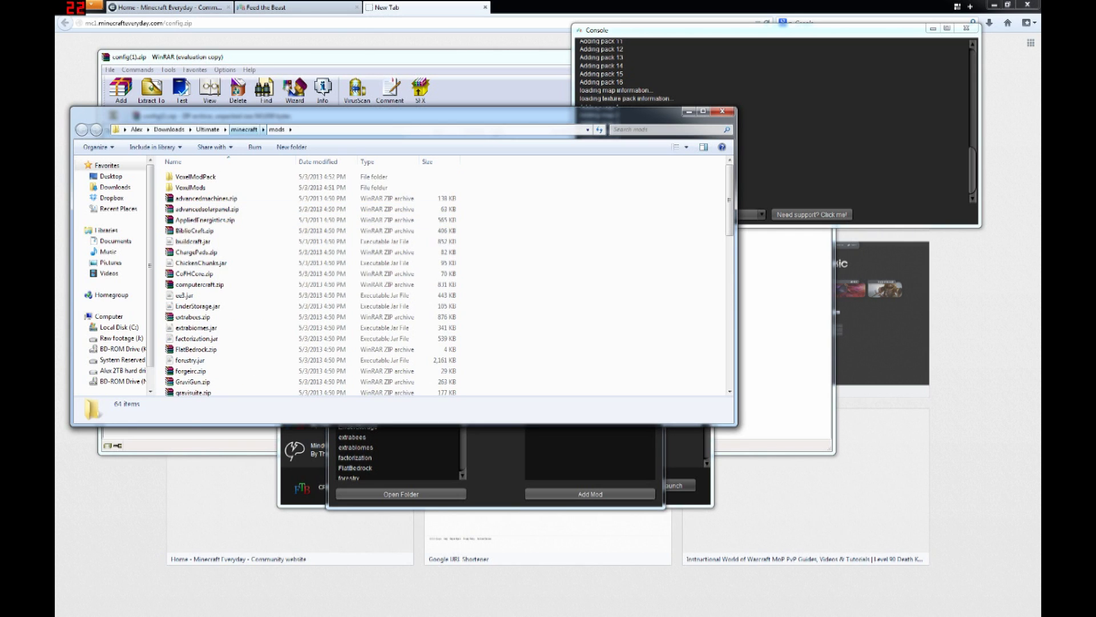
pyautogui.click(244, 129)
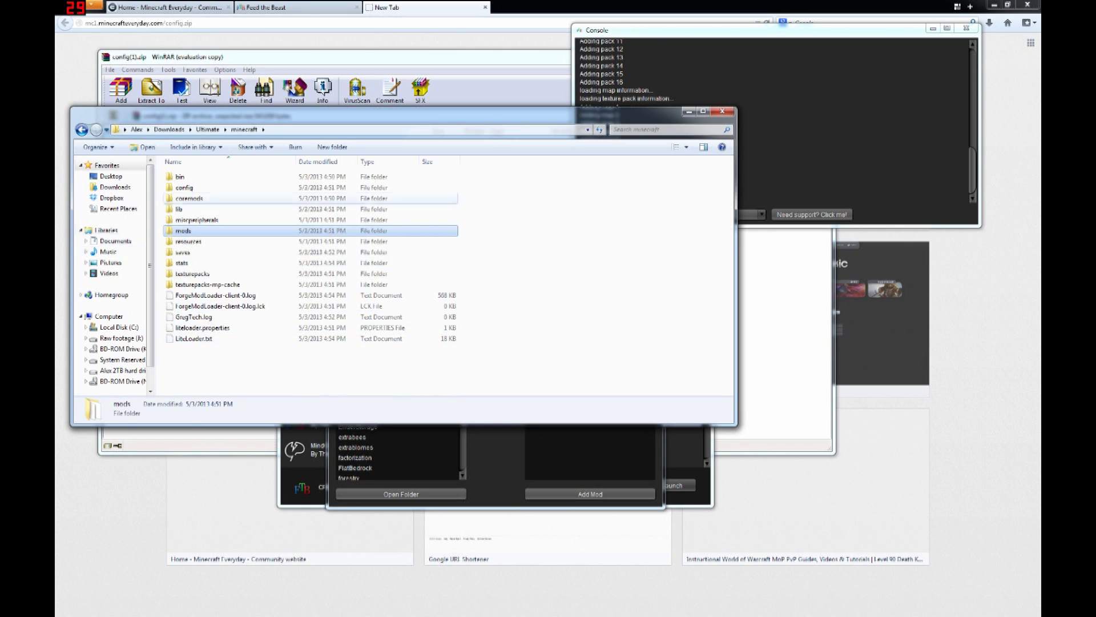
pyautogui.click(320, 365)
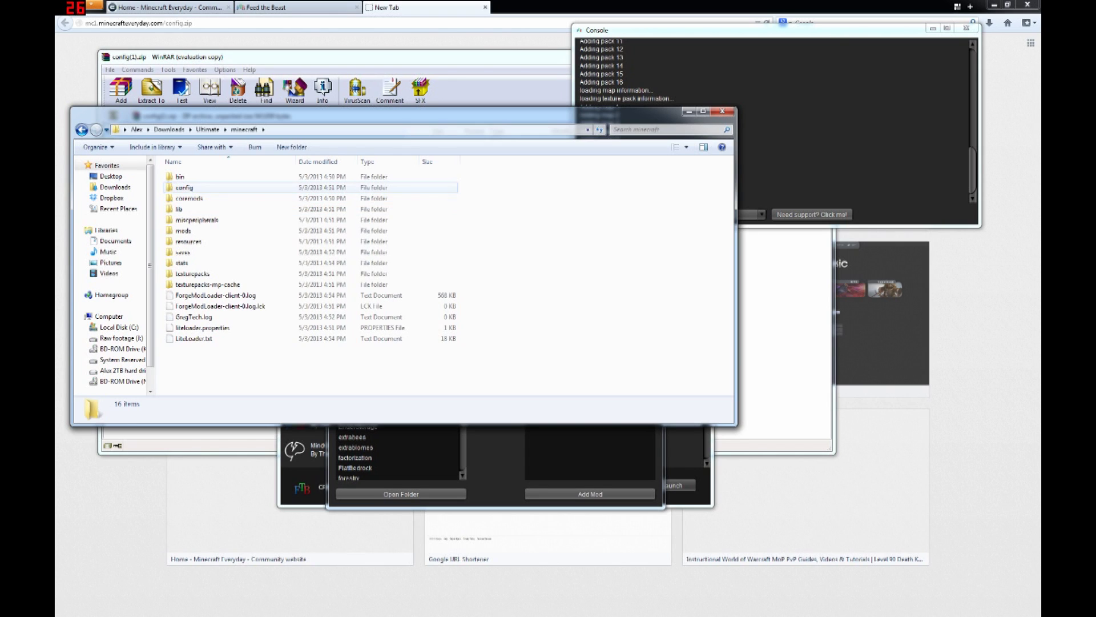
# Move the minecraft folder window clear of the archive and delete the existing config folder in it
pyautogui.click(185, 188)
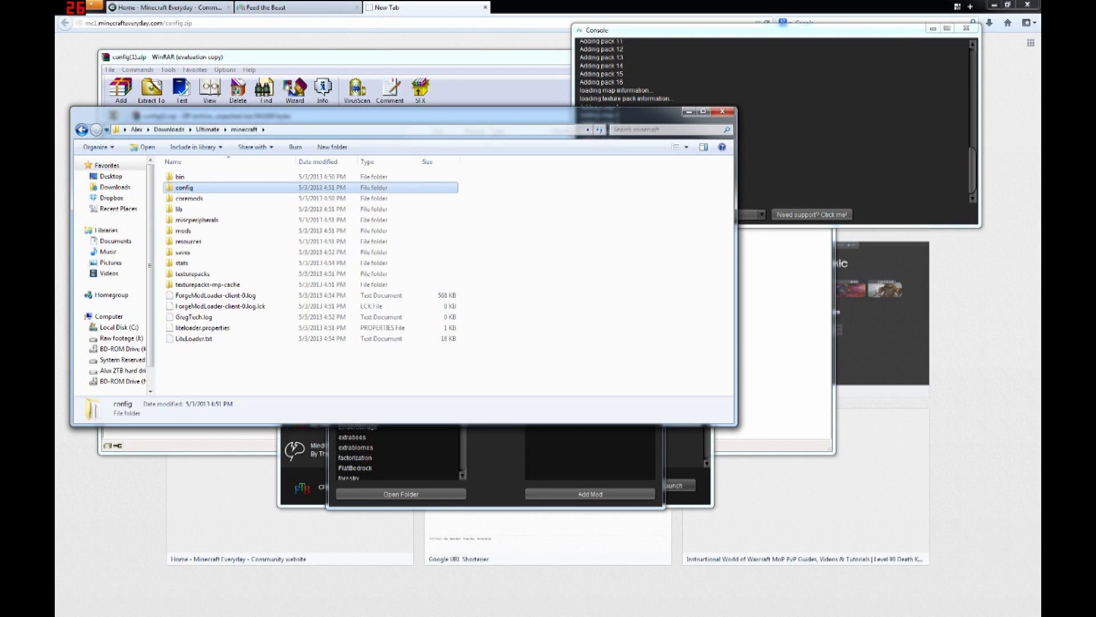
pyautogui.moveTo(400, 113); pyautogui.dragTo(585, 258)
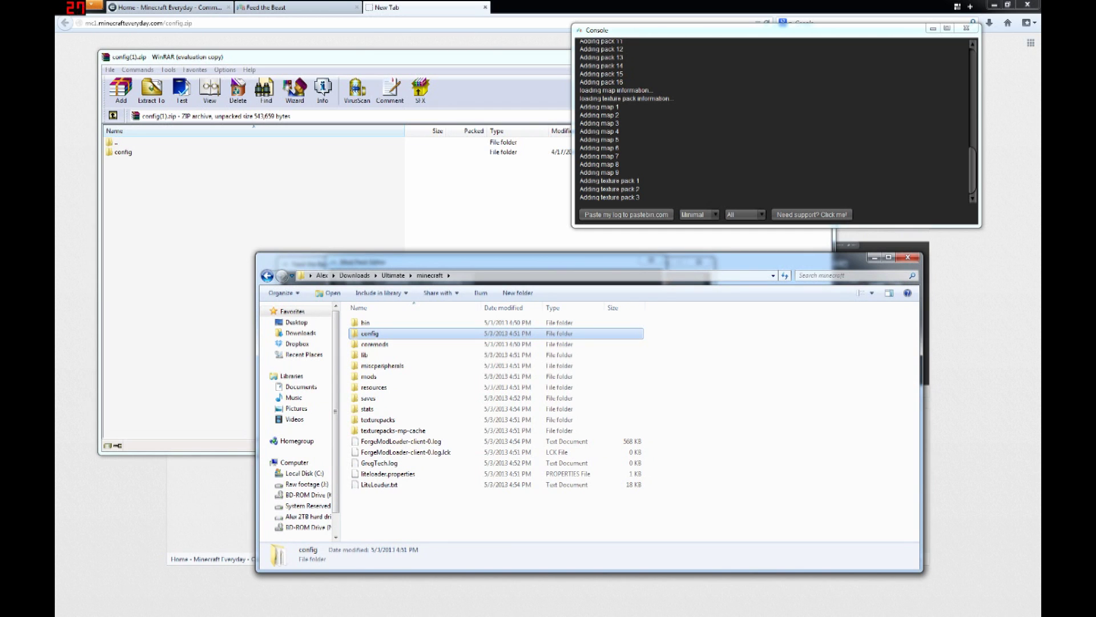
pyautogui.press('Delete')
pyautogui.press('Return')
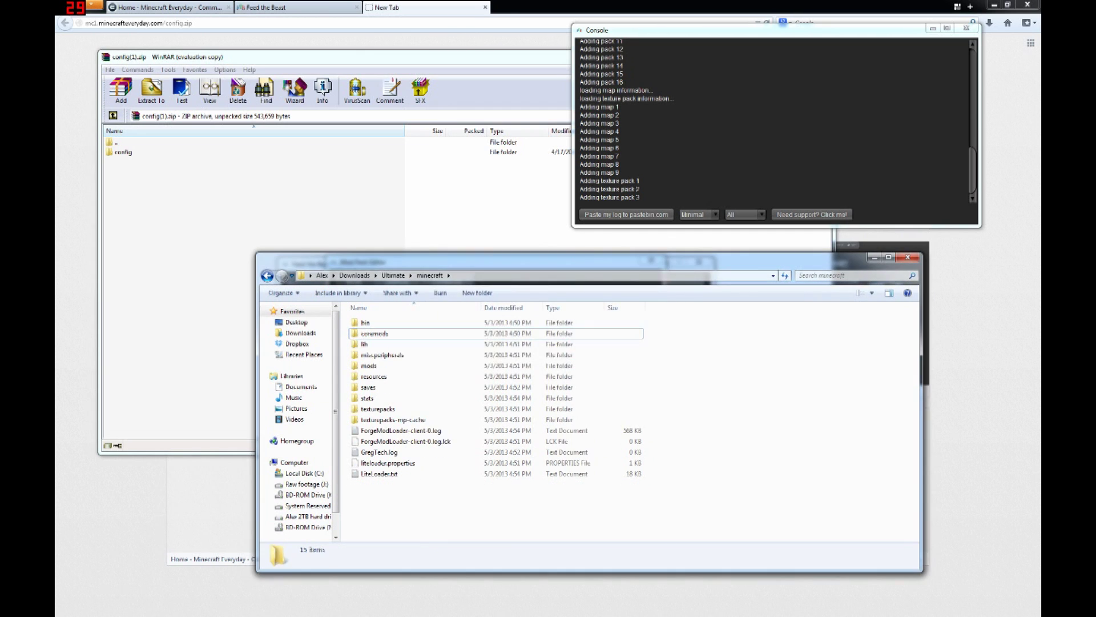
# Extract the config folder from the archive into the Ultimate pack's minecraft folder
pyautogui.click(123, 152)
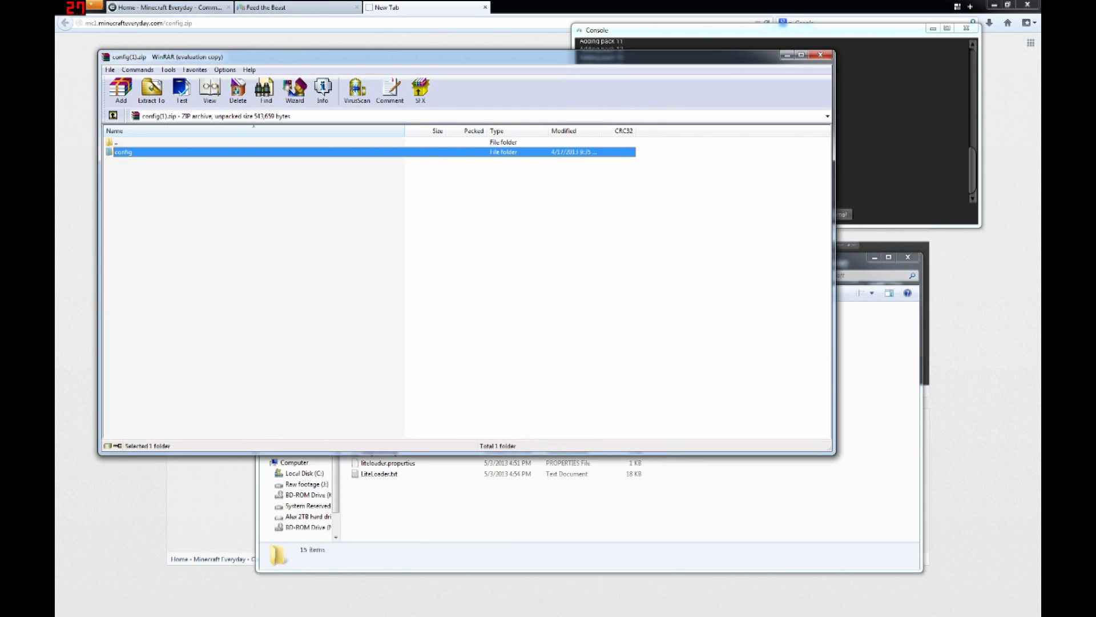
pyautogui.moveTo(123, 152); pyautogui.dragTo(479, 506)
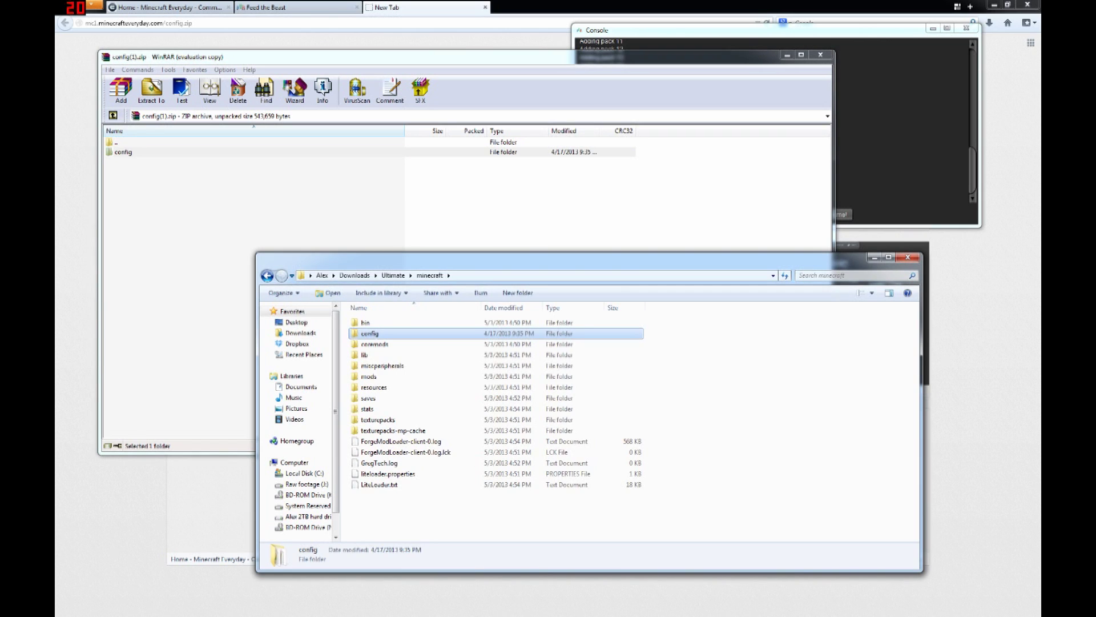
pyautogui.click(691, 365)
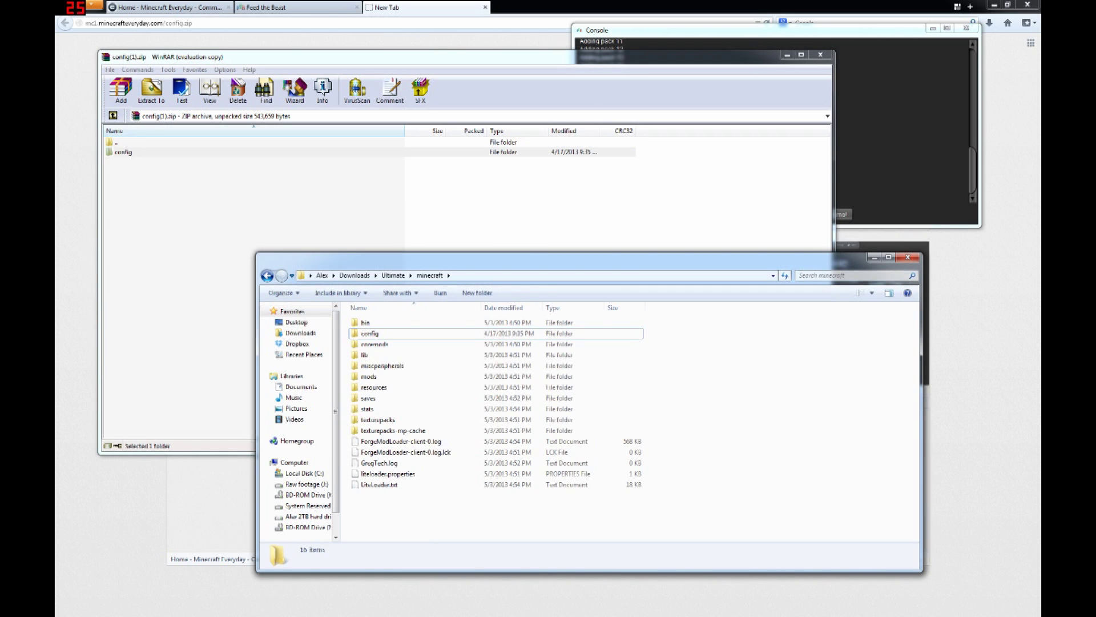
# Close the minecraft folder window, the config archive and the Mod Pack Editor
pyautogui.click(875, 257)
pyautogui.hotkey('alt', 'Tab')
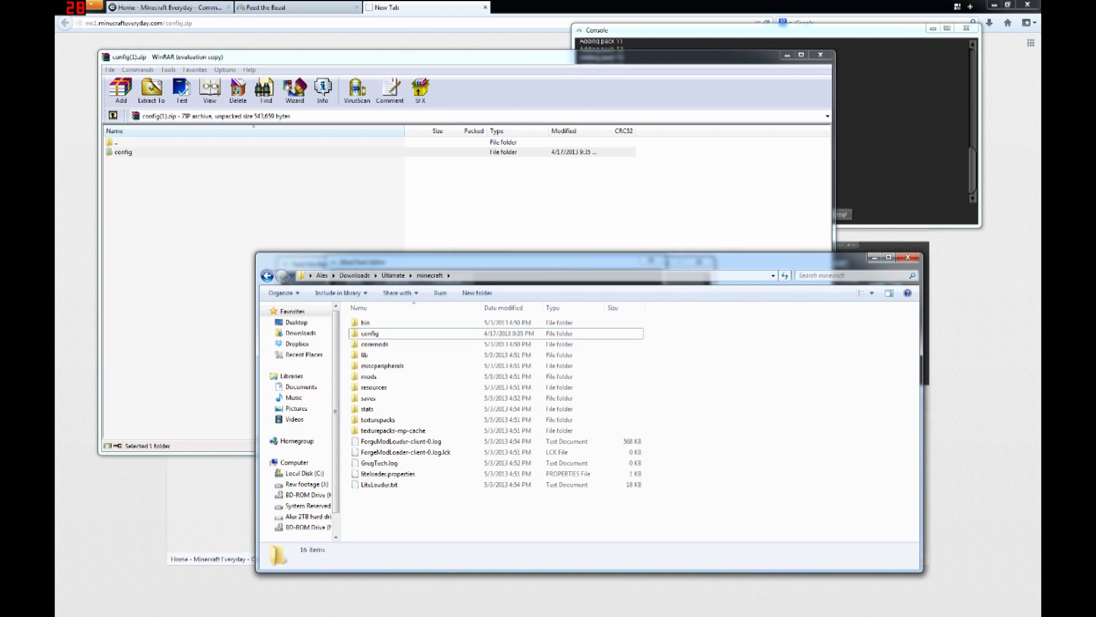
pyautogui.click(908, 257)
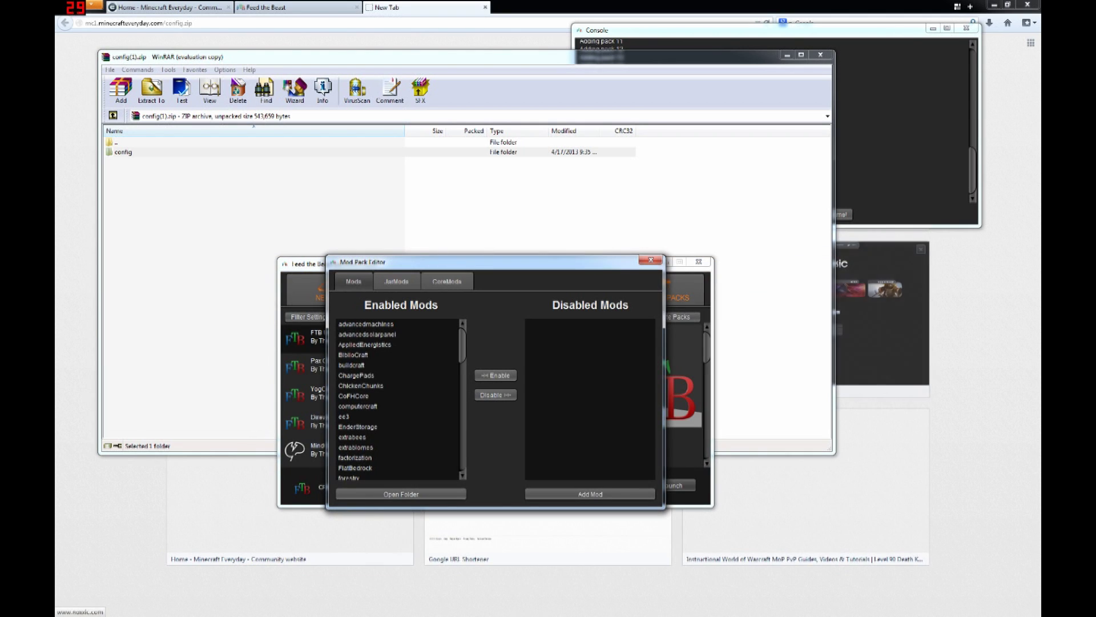
pyautogui.click(821, 55)
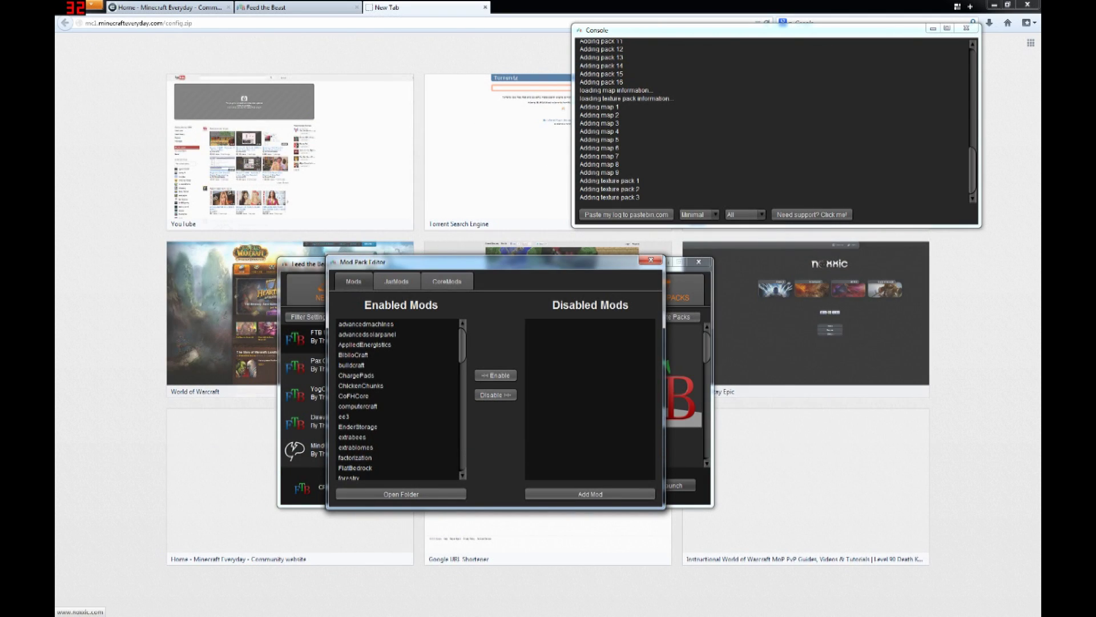
pyautogui.click(651, 261)
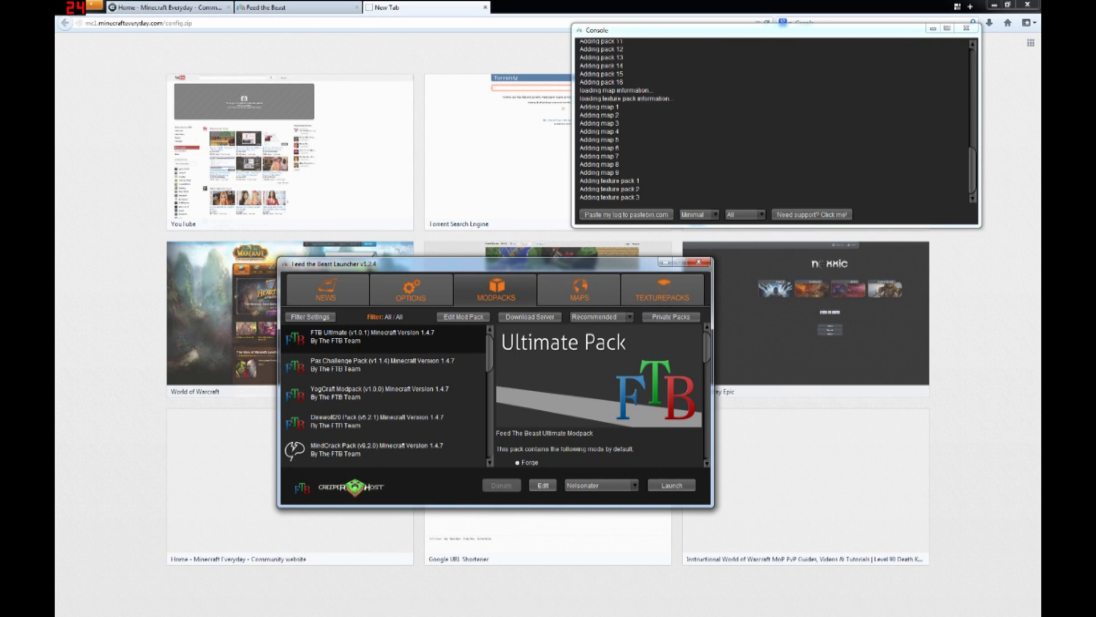
# Launch the FTB Ultimate modpack, then view its multiplayer server list and return to the main menu
pyautogui.click(671, 485)
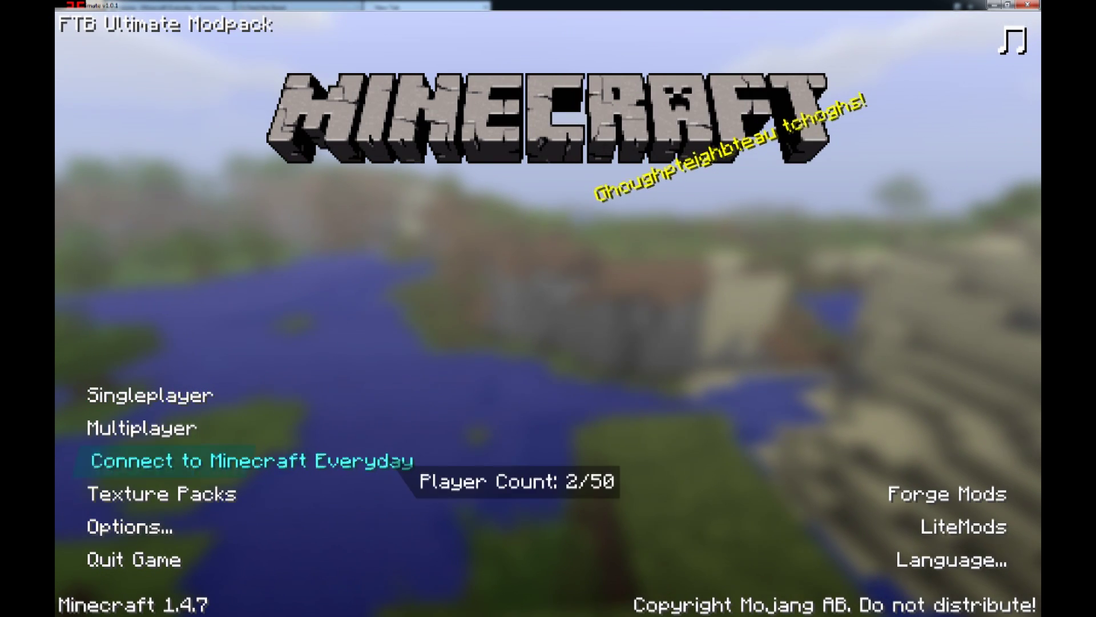
pyautogui.click(143, 427)
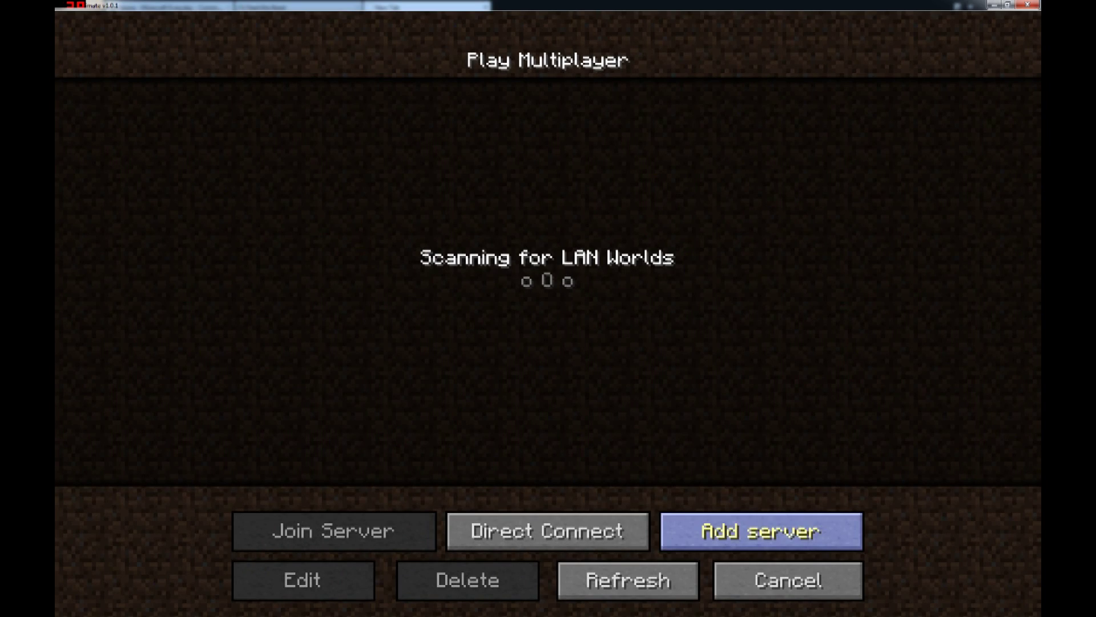
pyautogui.click(788, 580)
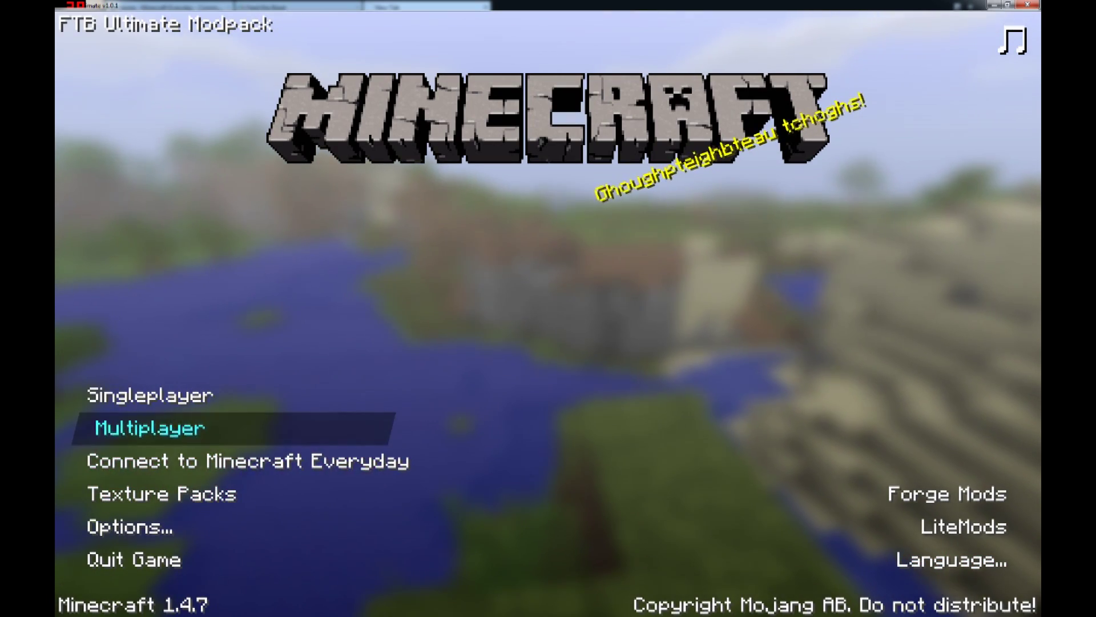
# Start a new multiplayer server entry and name it "Minecraft Everyday FTB"
pyautogui.click(143, 428)
pyautogui.click(761, 531)
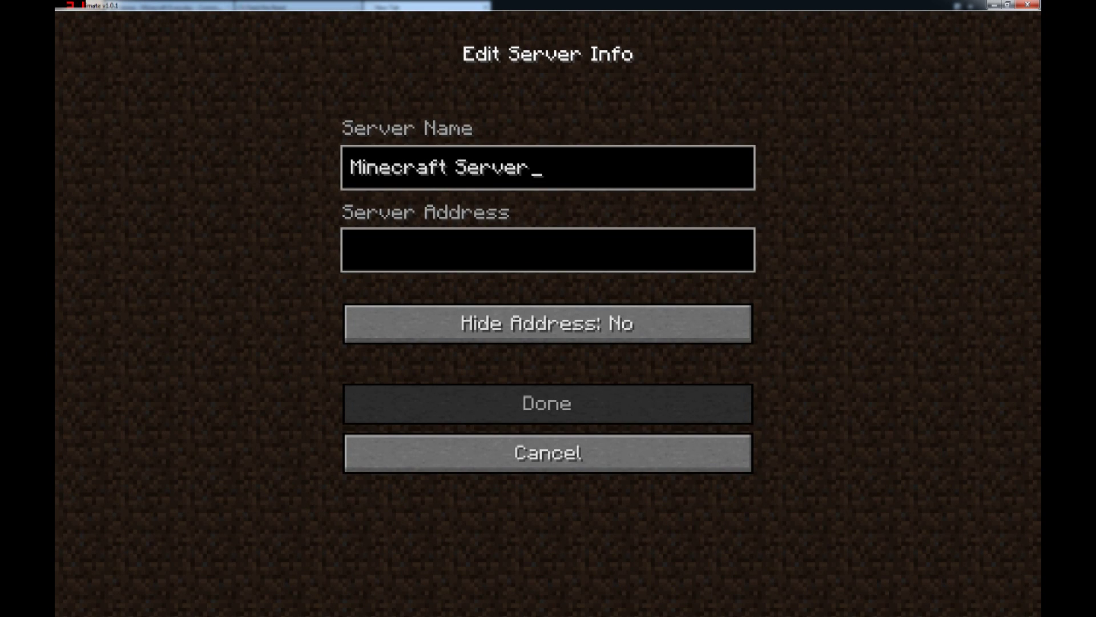
pyautogui.press('BackSpace')
pyautogui.press('BackSpace')
pyautogui.press('BackSpace')
pyautogui.press('BackSpace')
pyautogui.press('BackSpace')
pyautogui.press('BackSpace')
pyautogui.press('BackSpace')
pyautogui.press('BackSpace')
pyautogui.press('BackSpace')
pyautogui.press('BackSpace')
pyautogui.press('BackSpace')
pyautogui.press('BackSpace')
pyautogui.press('BackSpace')
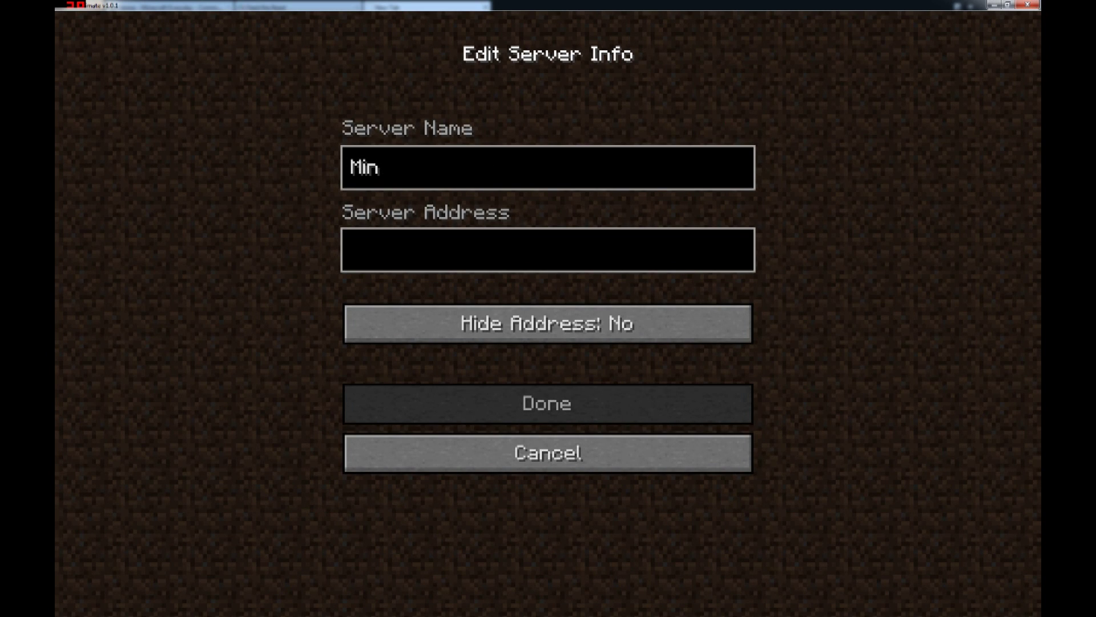
pyautogui.write('ecraft')
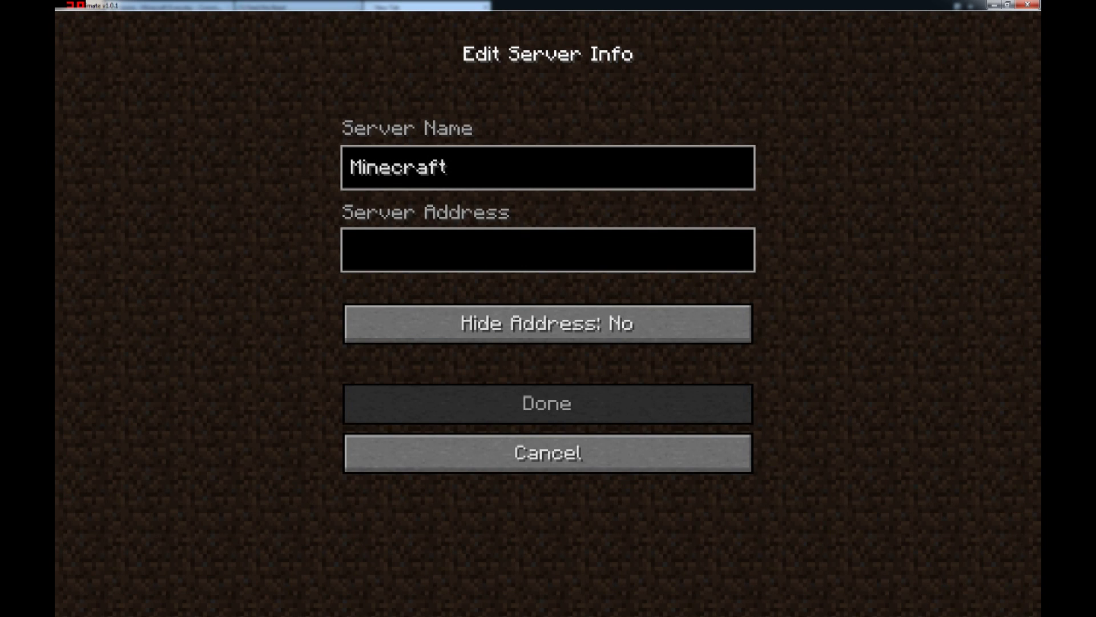
pyautogui.write(' Everyday FTB')
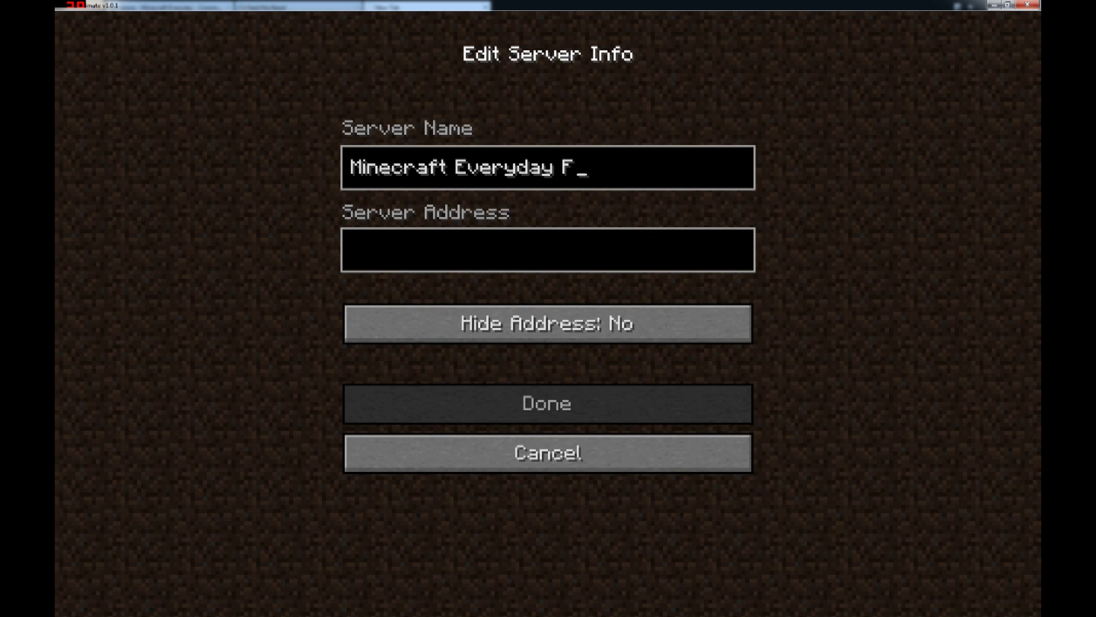
# Set the server address to ftb.minecrafteveryday.com and save the server entry
pyautogui.press('Tab')
pyautogui.write('ftb.minecraf')
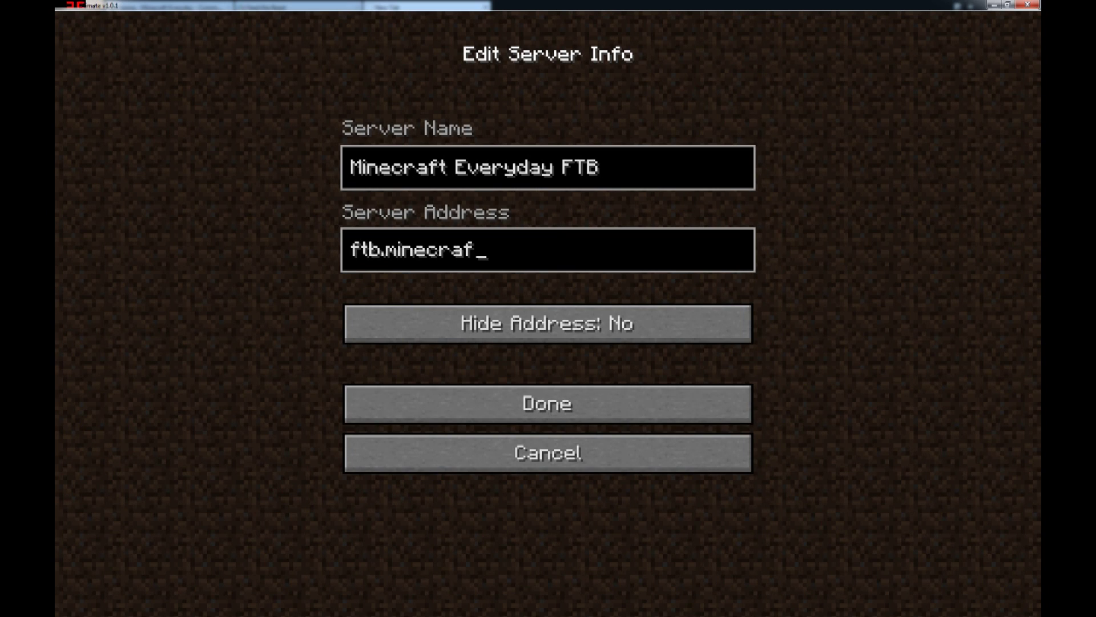
pyautogui.write('teveryday.com')
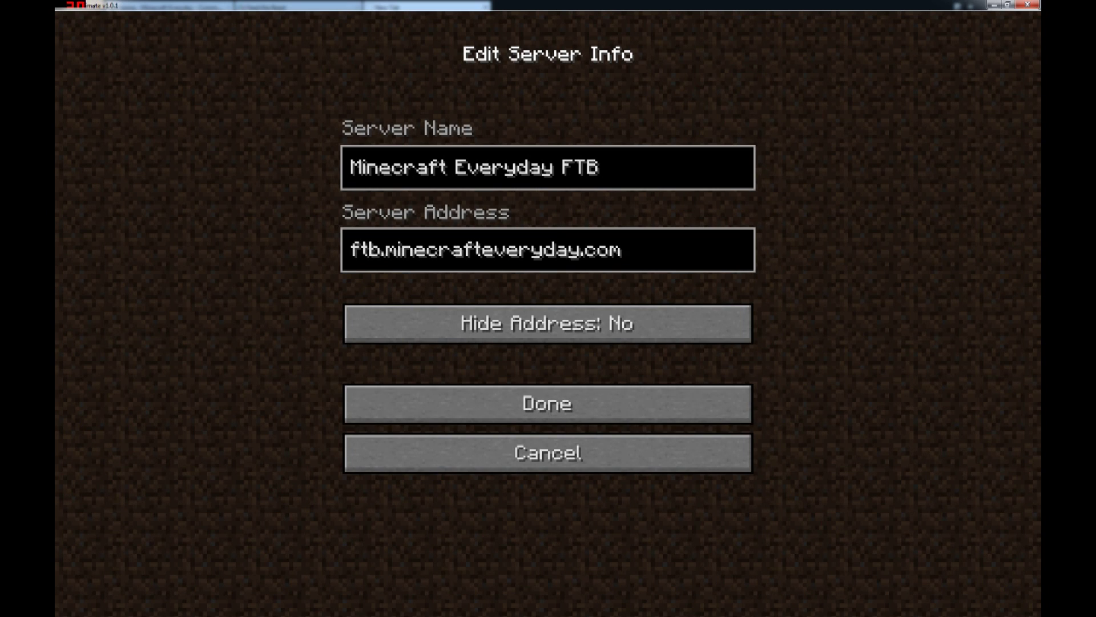
pyautogui.click(547, 403)
# Join the Minecraft Everyday FTB server and walk past the Mining World sign into the spawn building
pyautogui.click(514, 242)
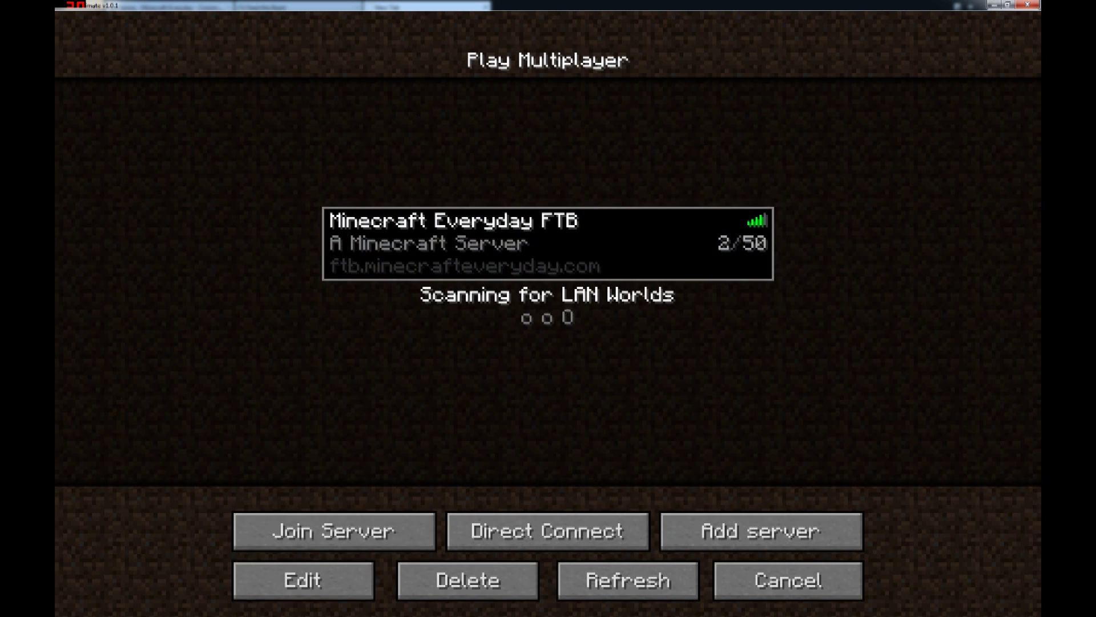
pyautogui.click(334, 531)
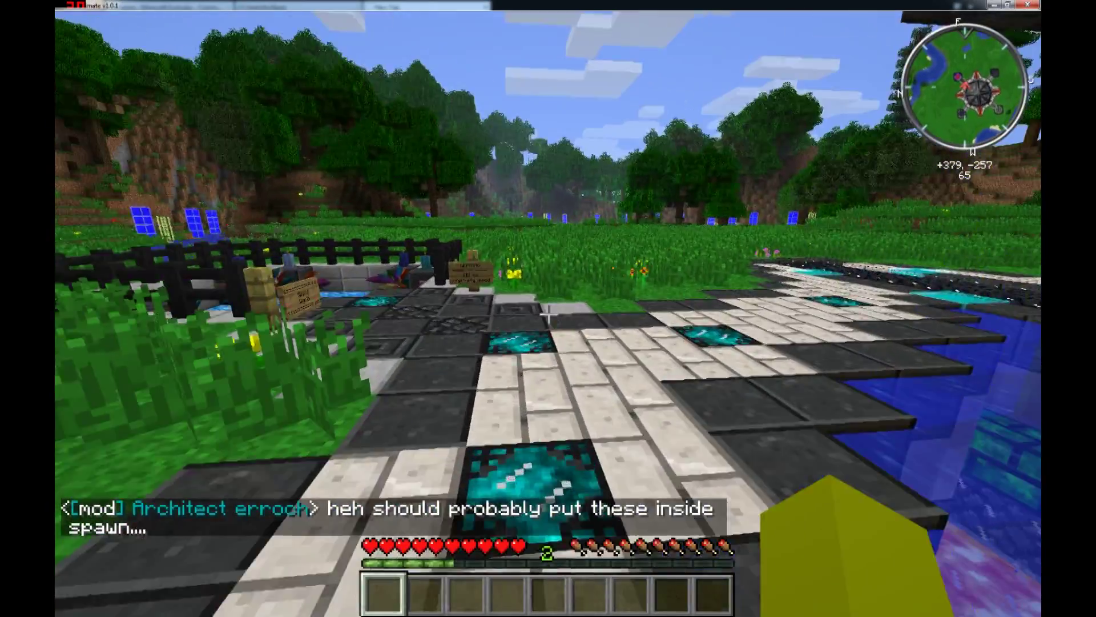
pyautogui.press('w')
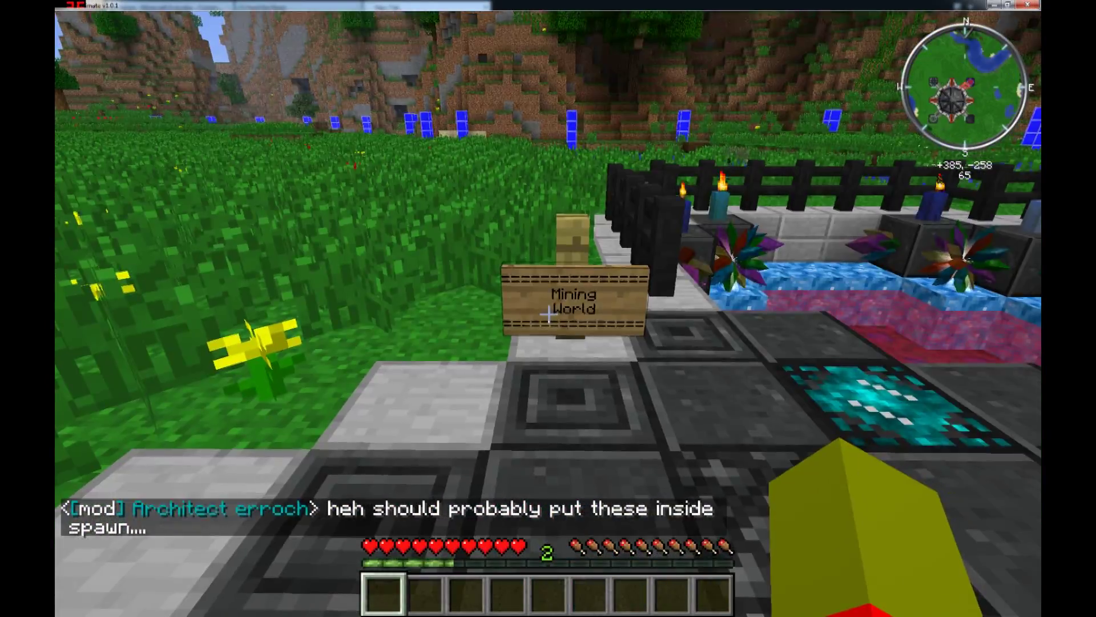
pyautogui.moveTo(548, 313)
pyautogui.press('w')
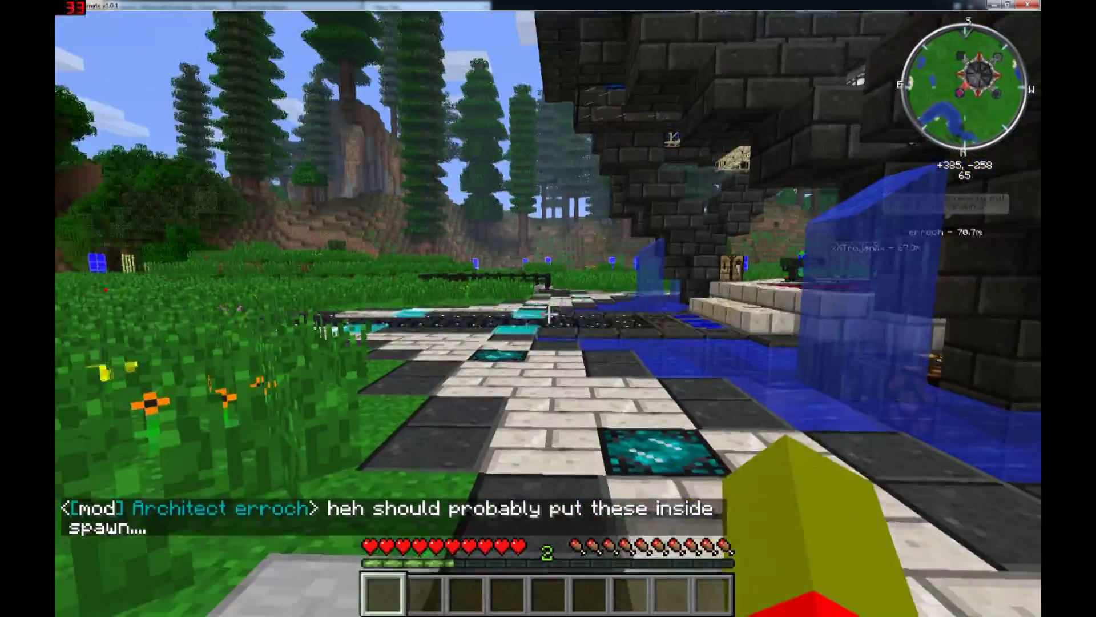
pyautogui.press('w')
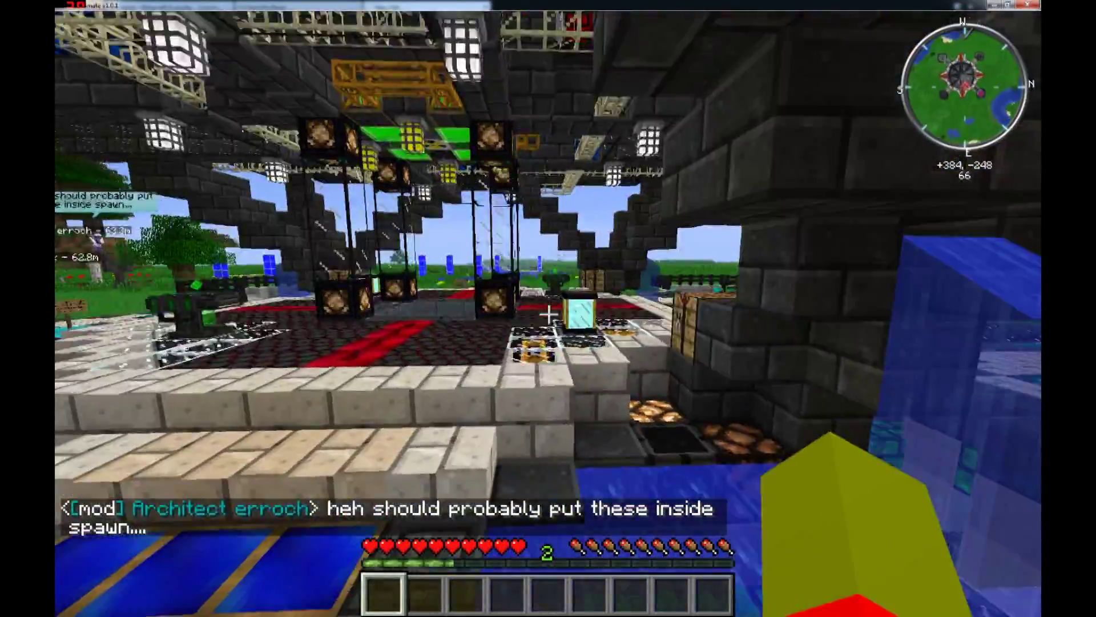
pyautogui.press('w')
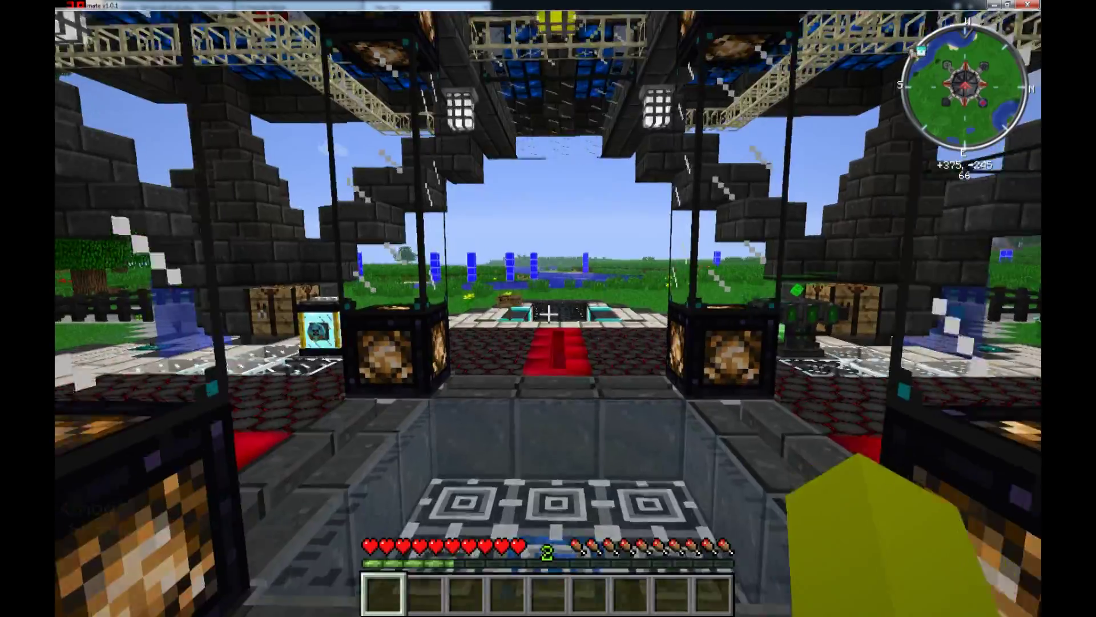